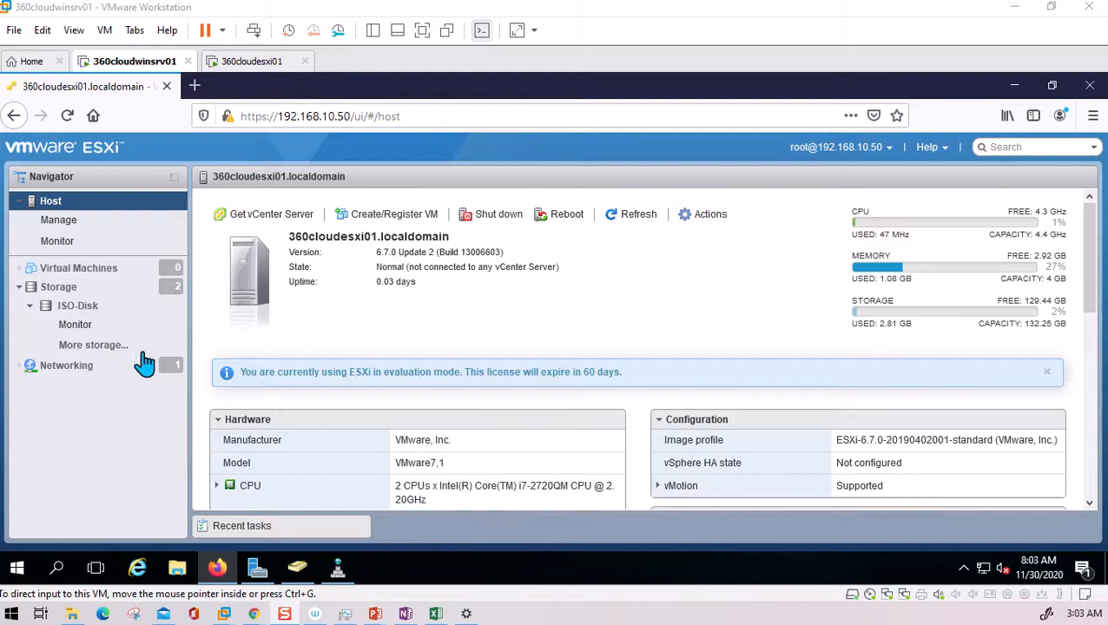
Step: Browse the files stored in the ISO-Disk datastore and close the datastore browser
left_click(78, 311)
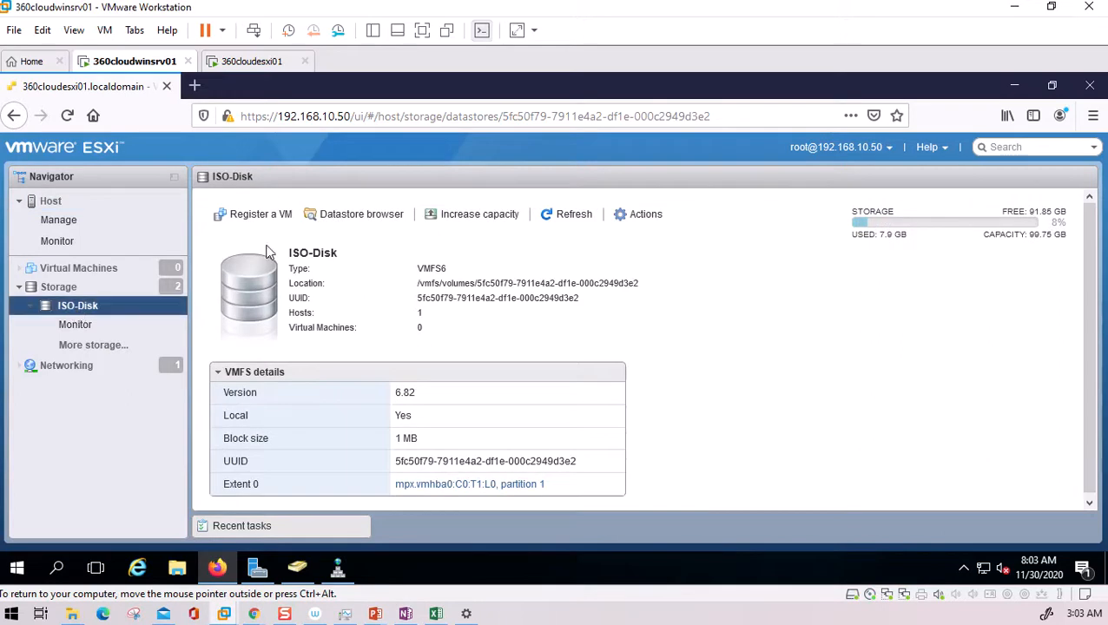
left_click(360, 217)
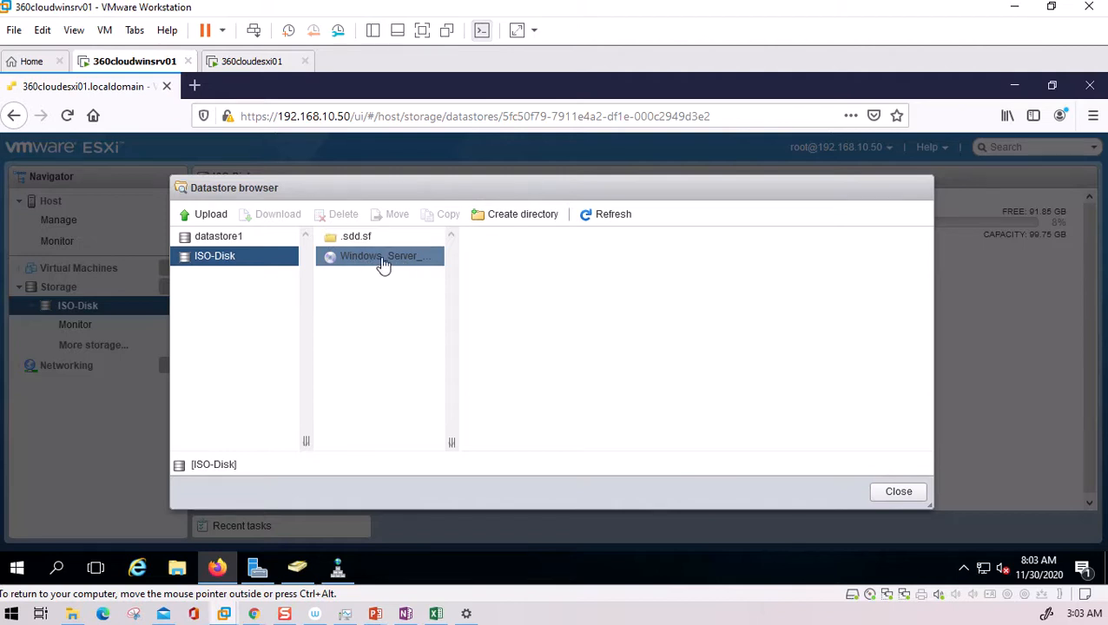
left_click(904, 490)
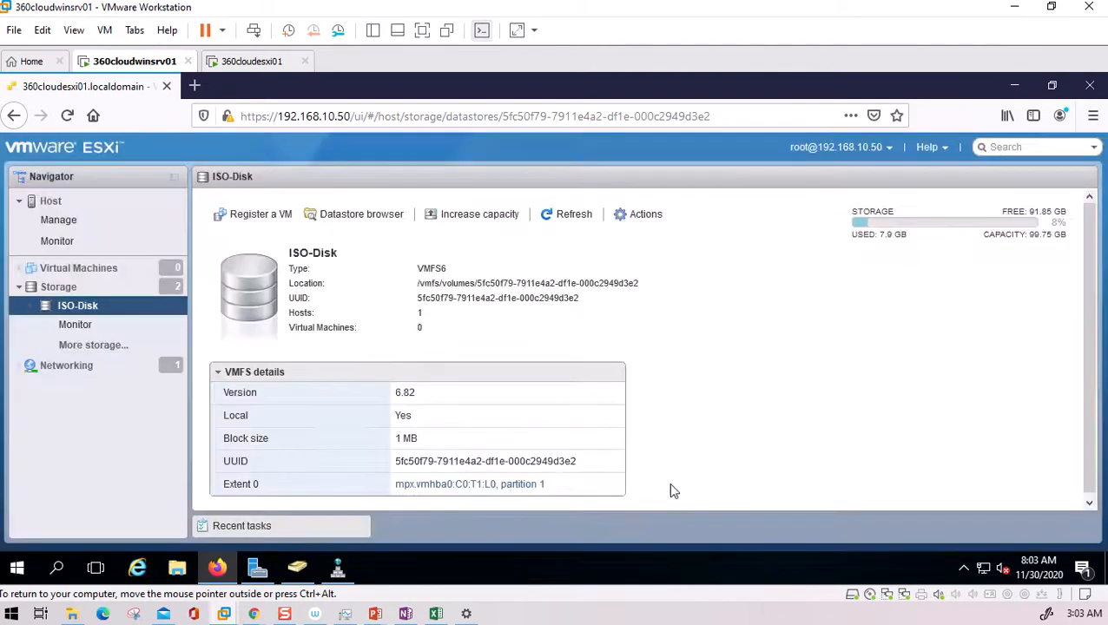
Step: Start the virtual machine wizard with the "Create a new virtual machine" creation type and continue to the name and guest OS settings
left_click(95, 269)
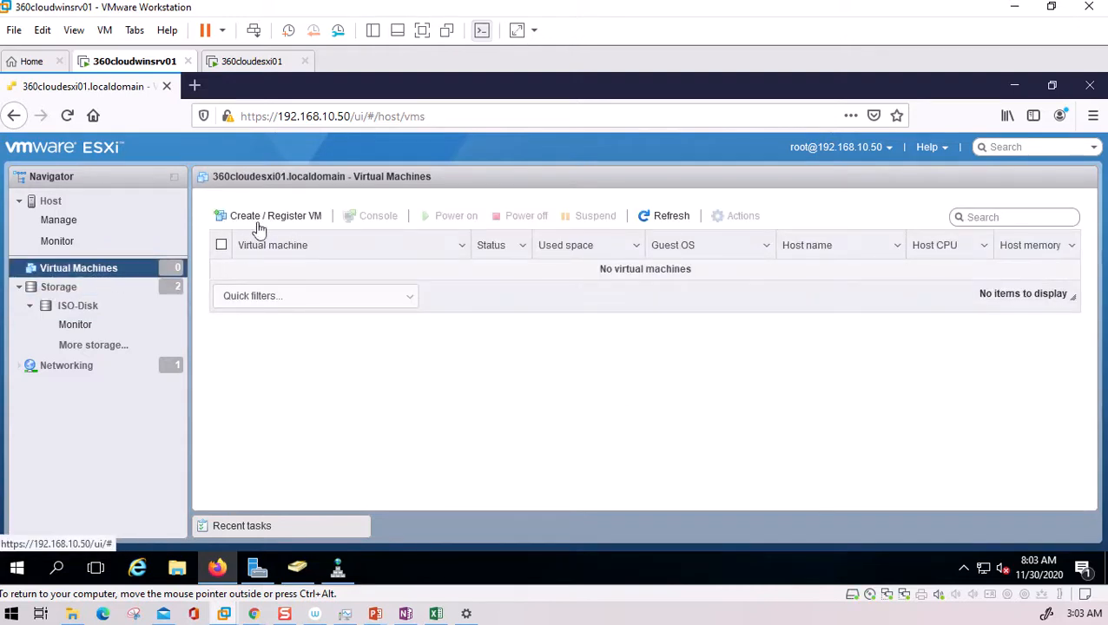
left_click(264, 217)
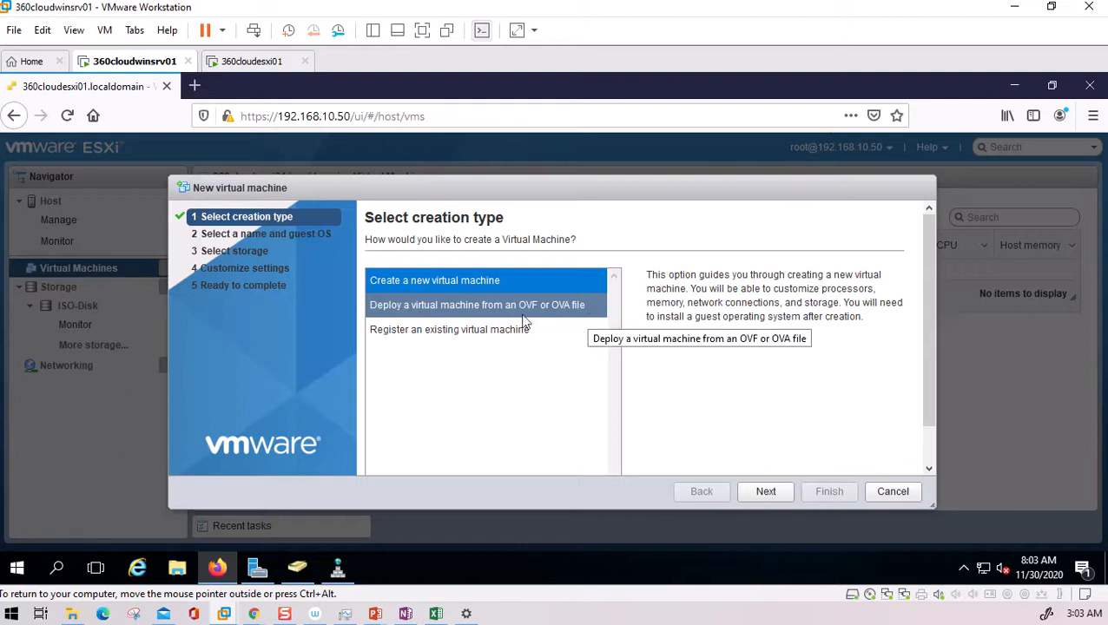
left_click(453, 317)
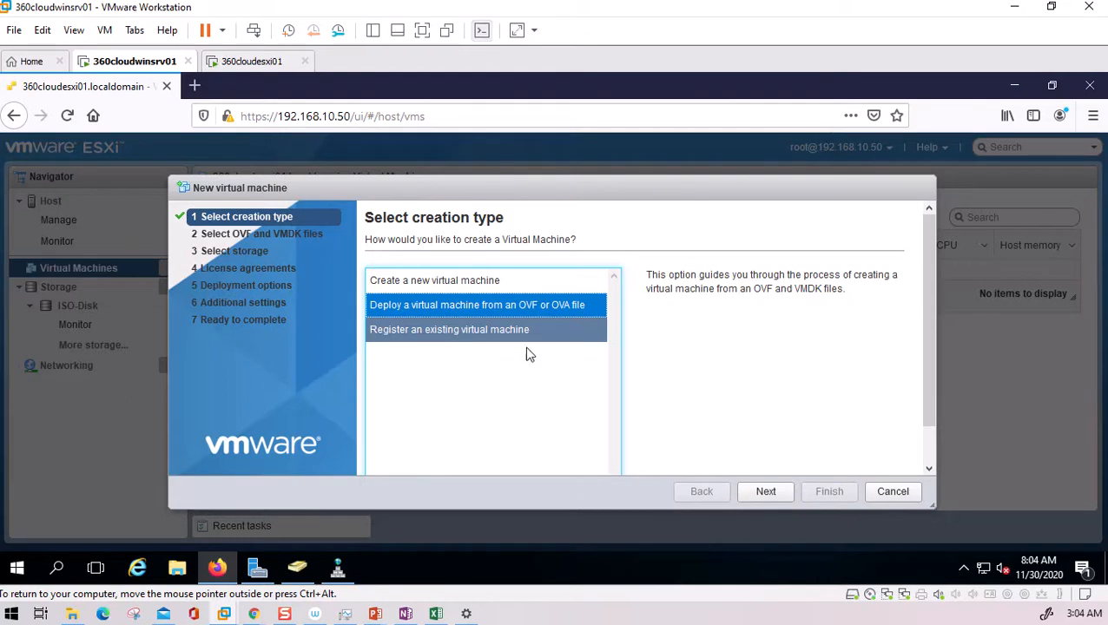
left_click(427, 278)
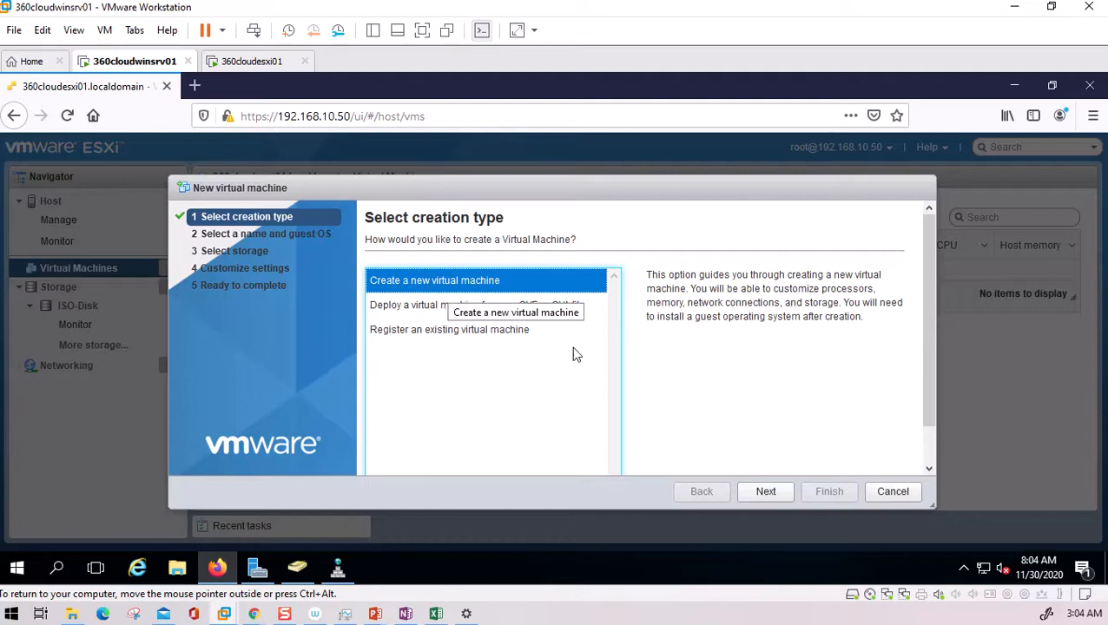
left_click(773, 499)
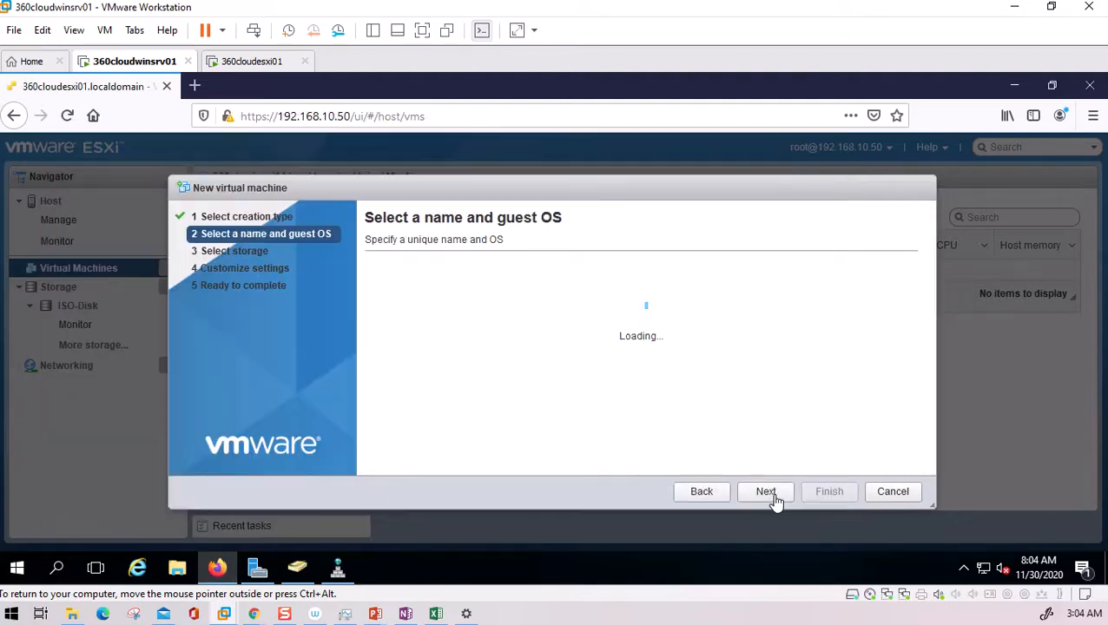
Step: Name the new virtual machine 360cloudwinvm01
left_click(444, 296)
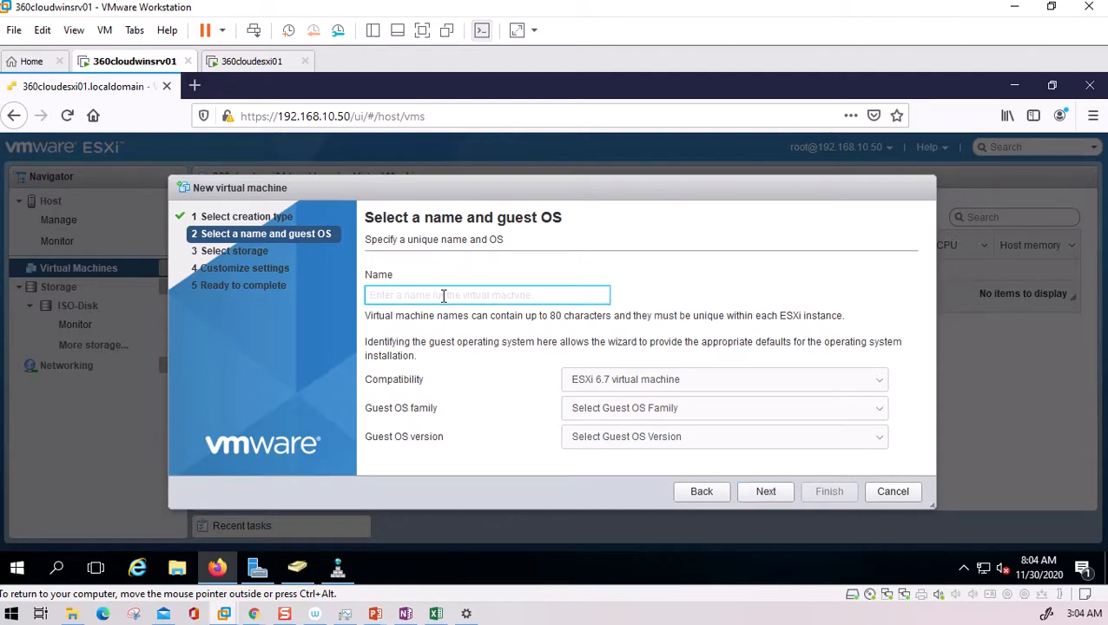
type("360")
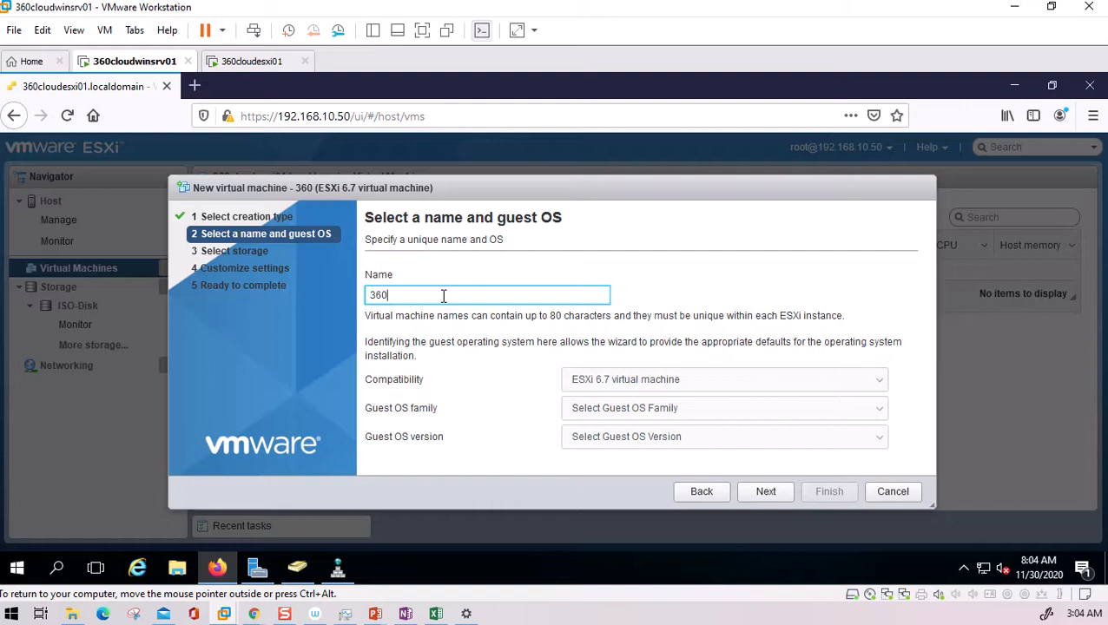
type("cloud")
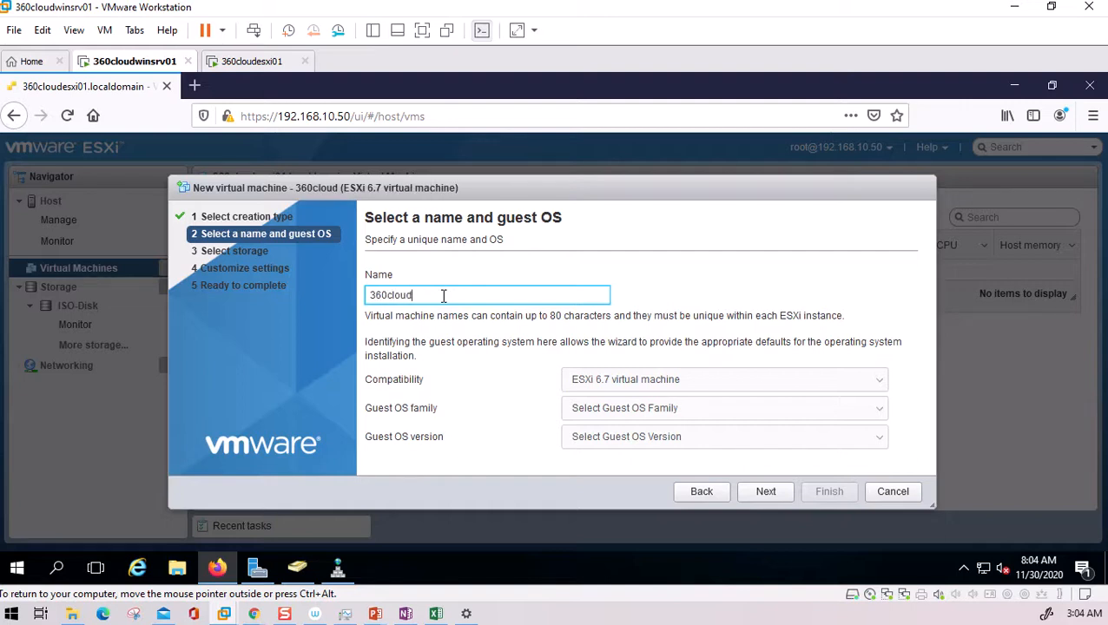
type("vm")
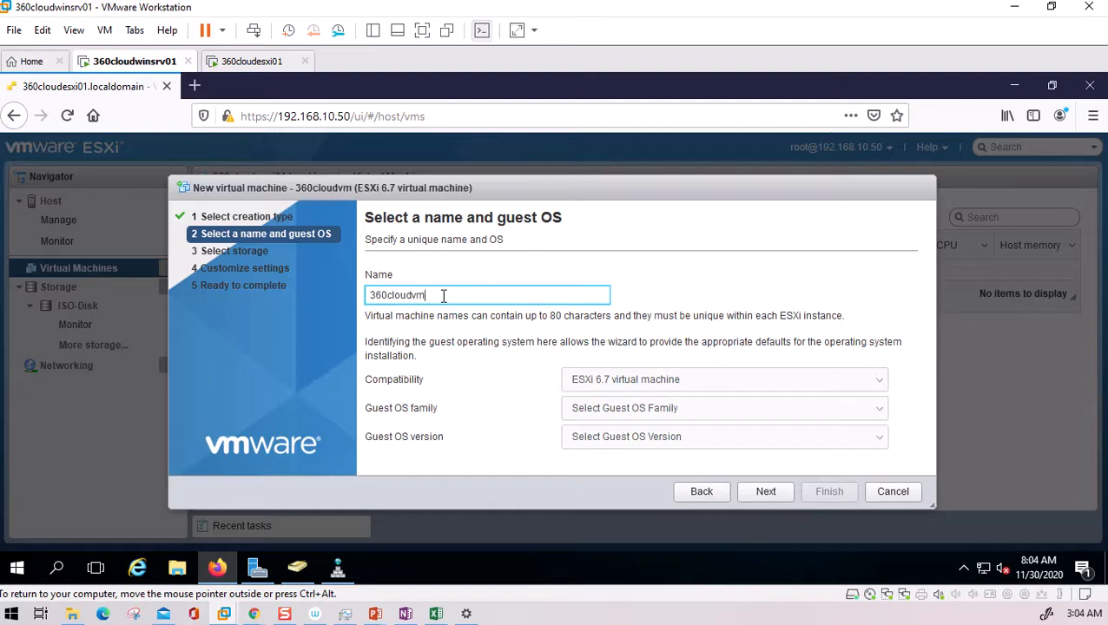
type("01")
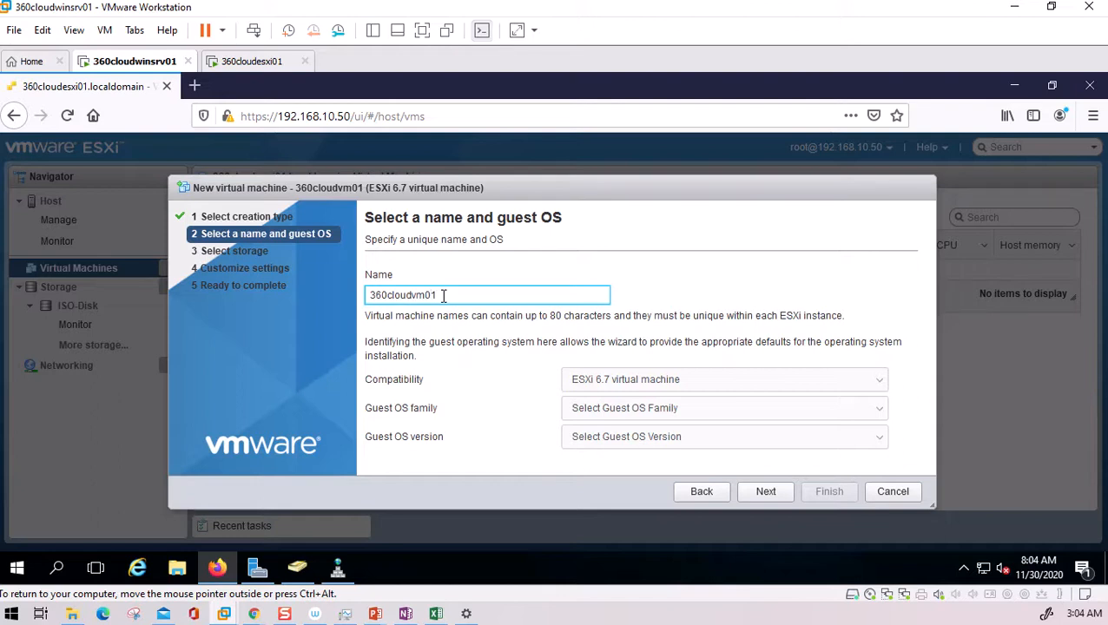
type("win")
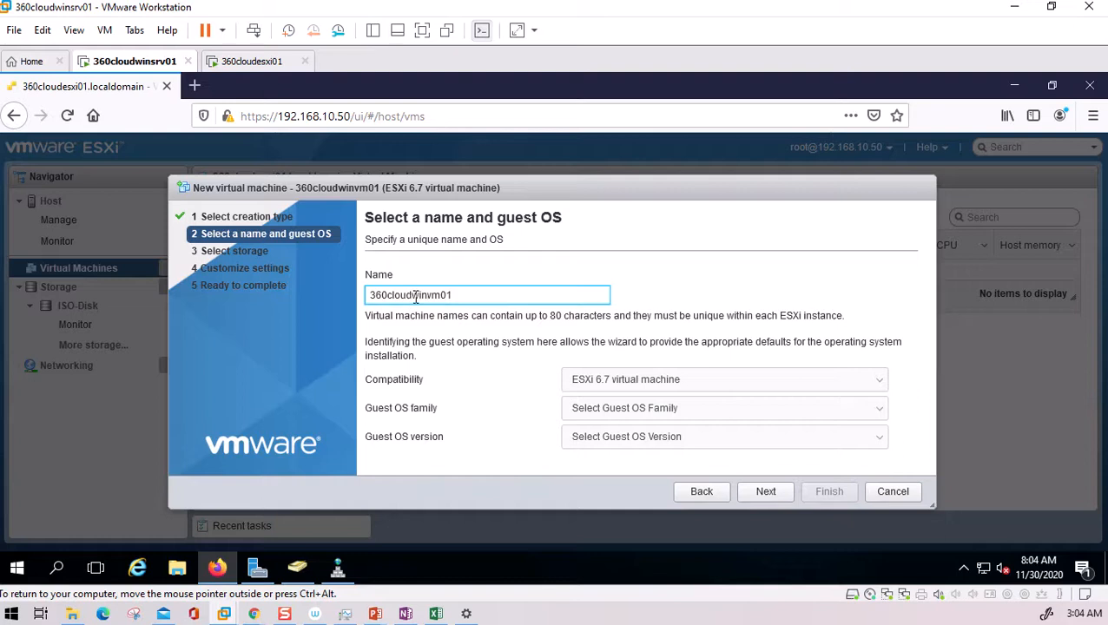
double_click(415, 296)
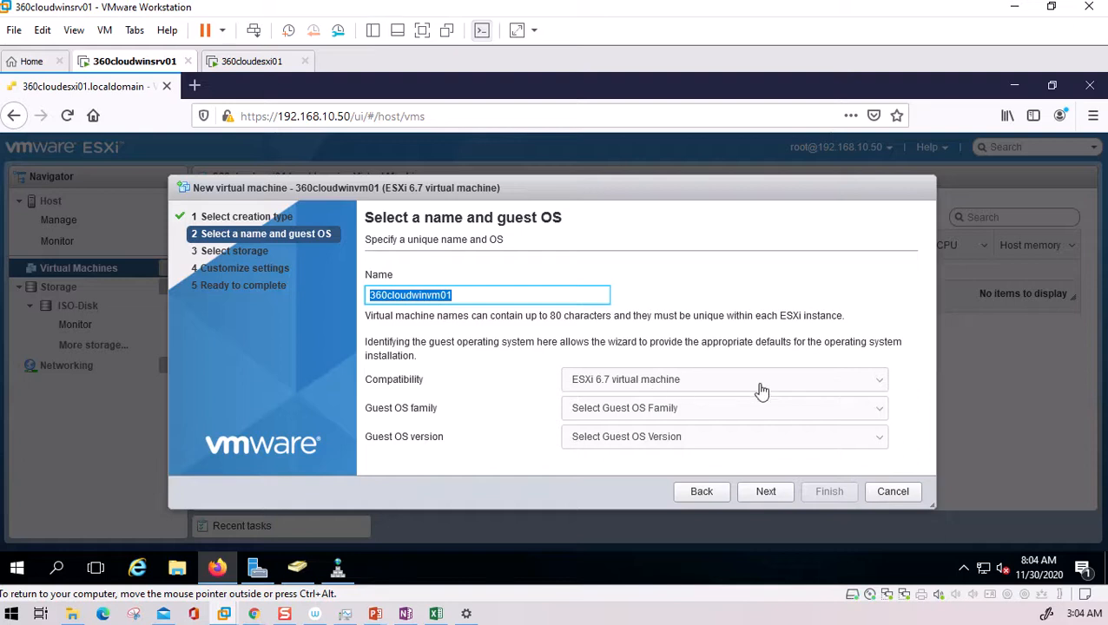
Step: Keep the compatibility at ESXi 6.7 virtual machine and set the guest OS family to Windows
left_click(641, 393)
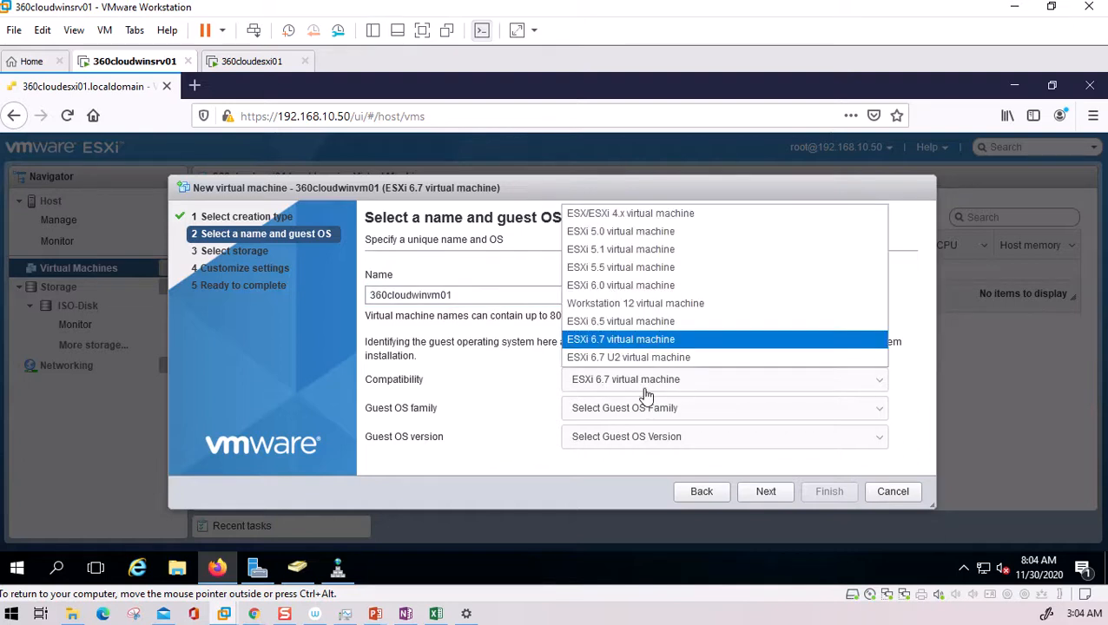
left_click(651, 340)
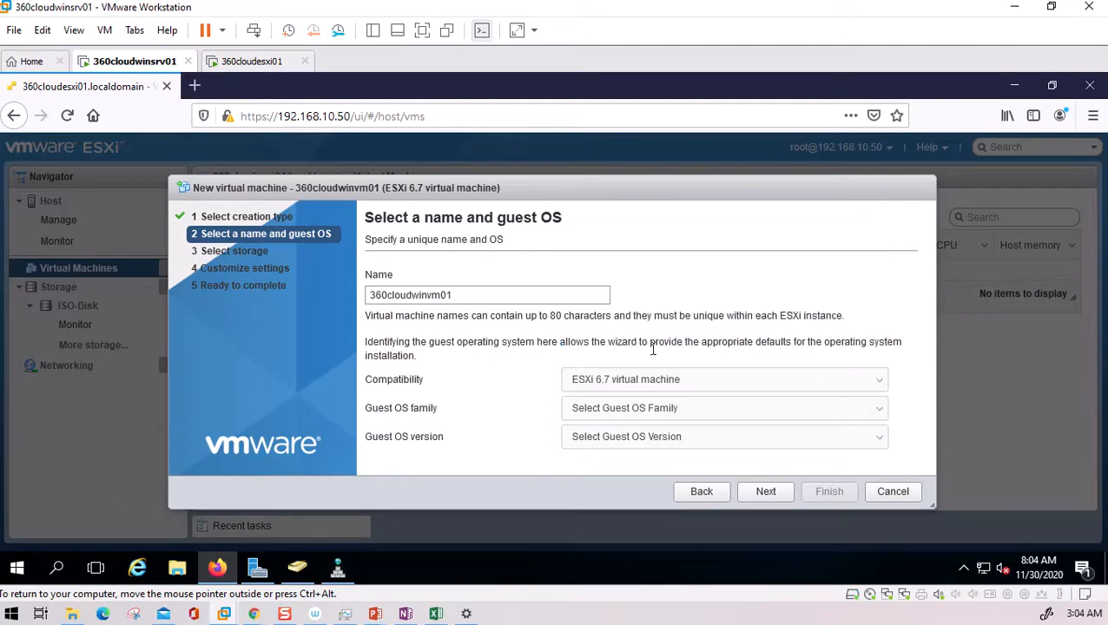
left_click(686, 414)
left_click(599, 502)
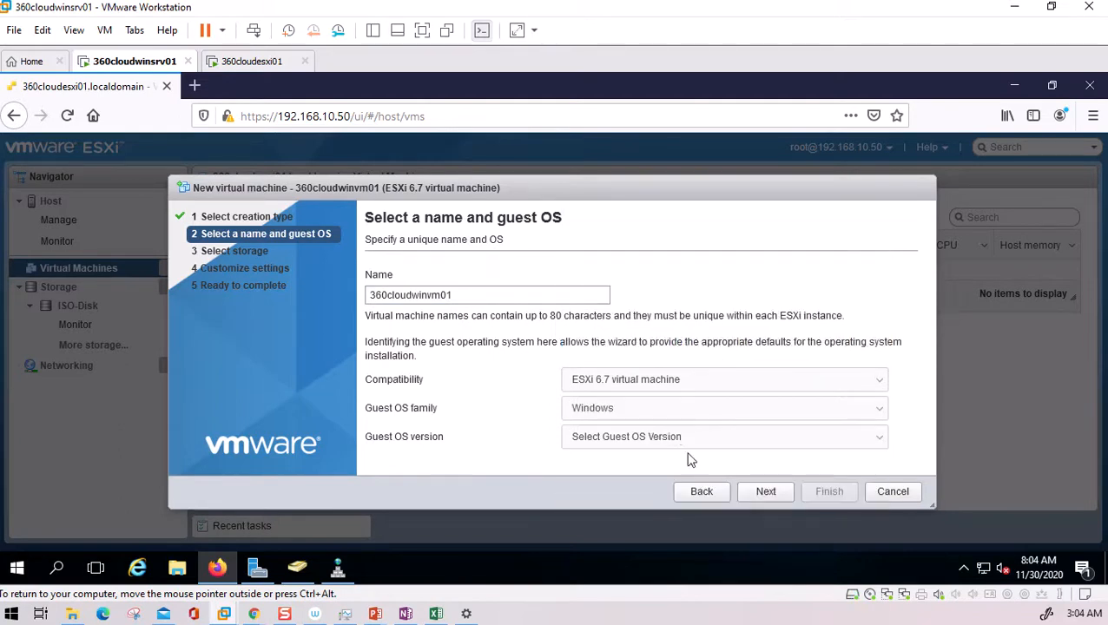
Step: Set the guest OS version to Microsoft Windows Server 2016 or later (64-bit) and continue to the storage selection
left_click(678, 440)
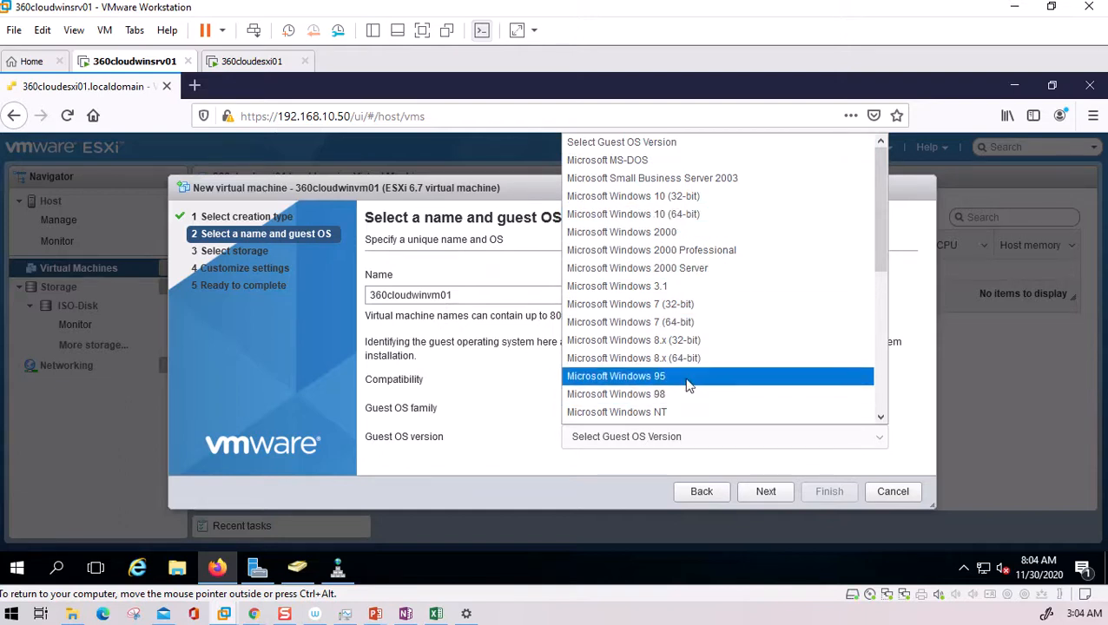
scroll(688, 383, "down", 4)
scroll(716, 339, "down", 2)
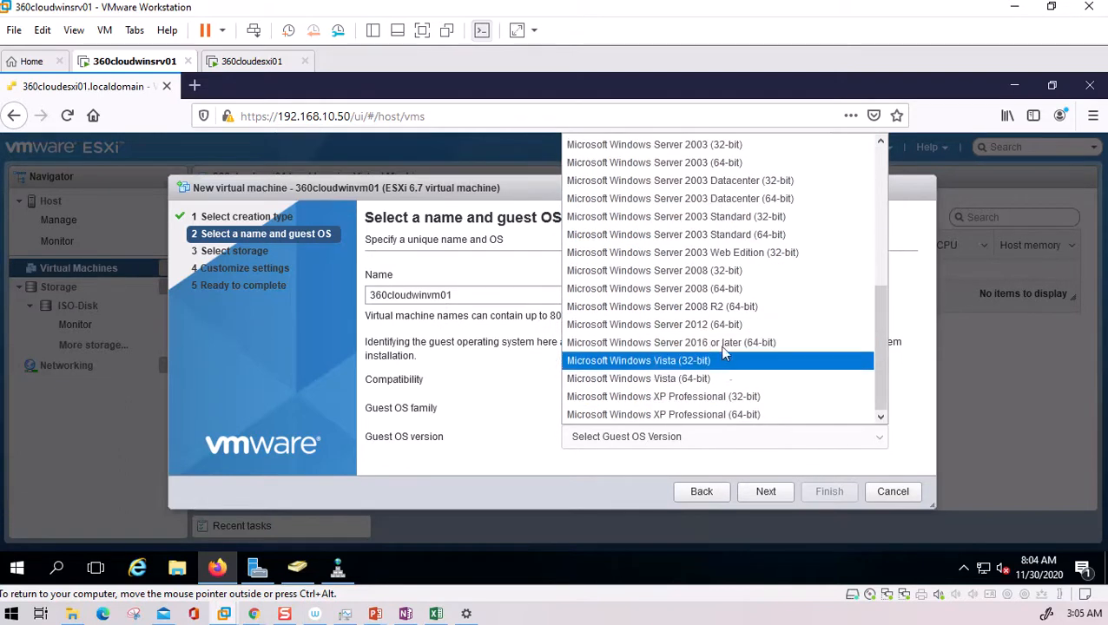
left_click(684, 382)
left_click(719, 438)
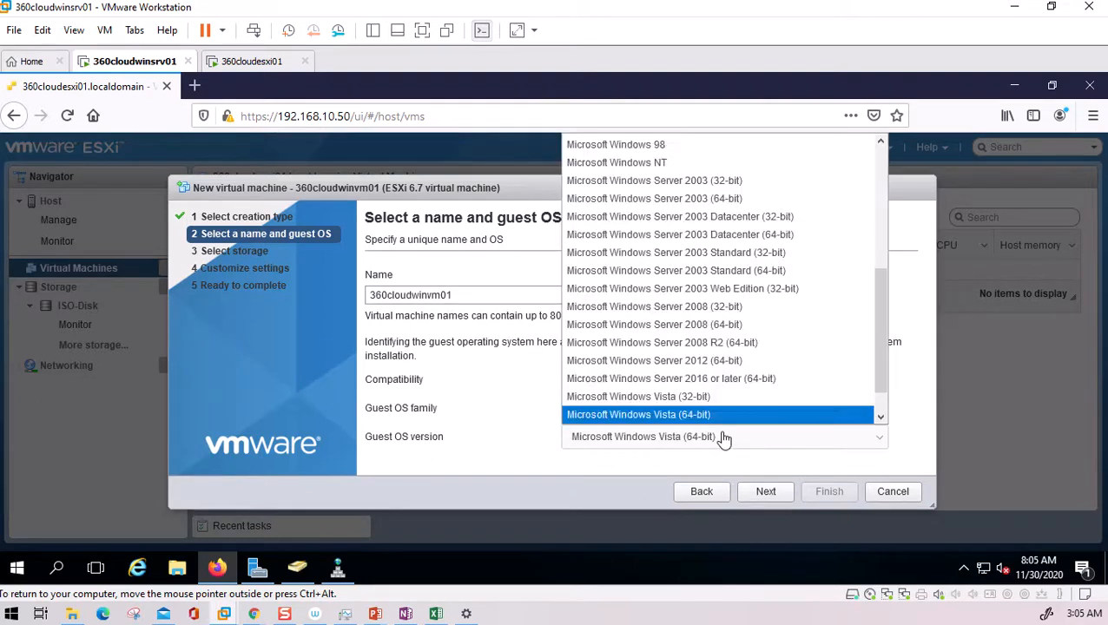
left_click(717, 383)
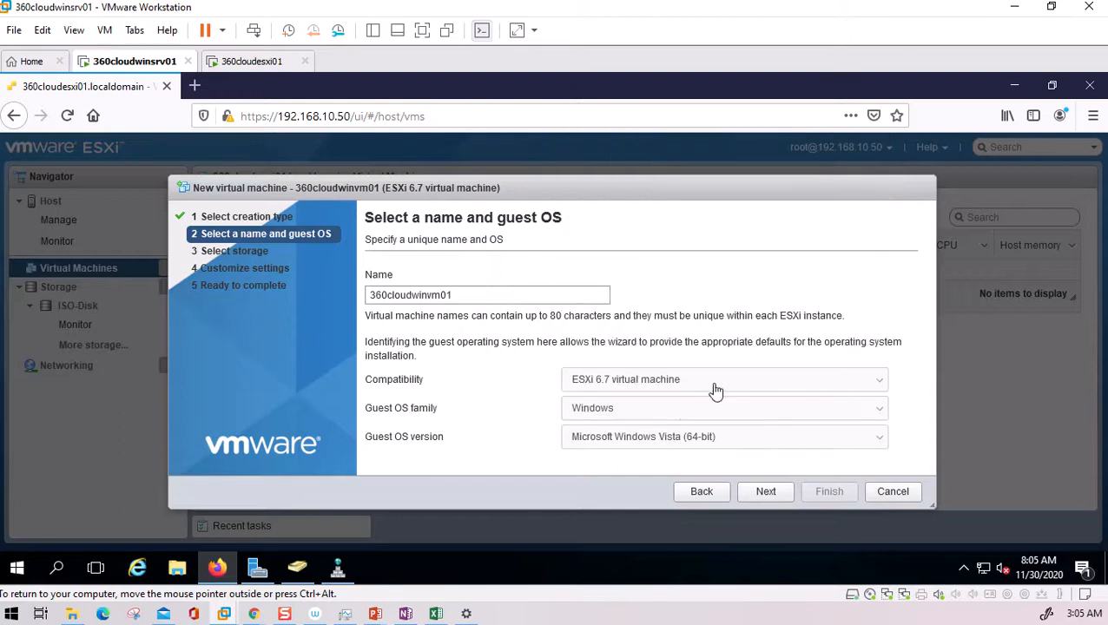
left_click(766, 493)
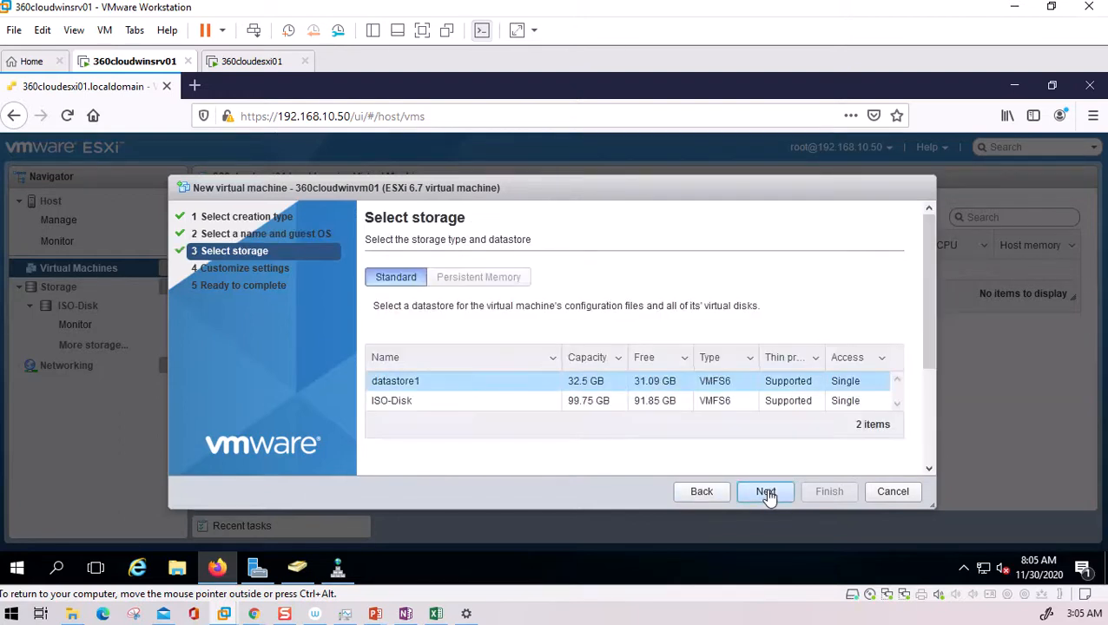
Step: Try ISO-Disk and datastore1 as the virtual machine's storage, and return to the name and guest OS settings
left_click(402, 407)
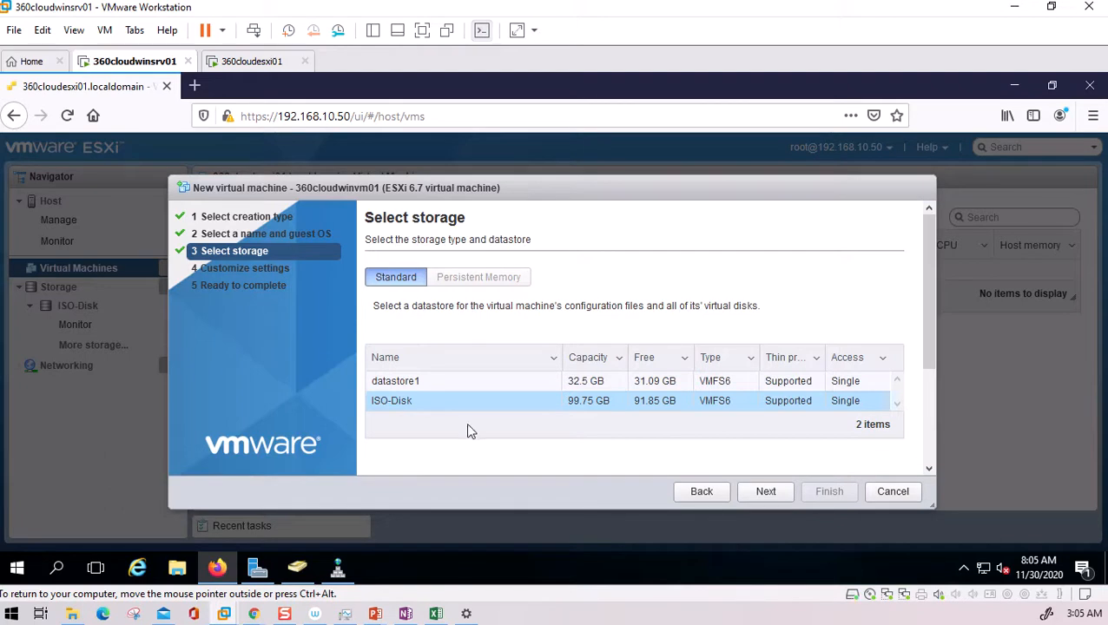
left_click(414, 384)
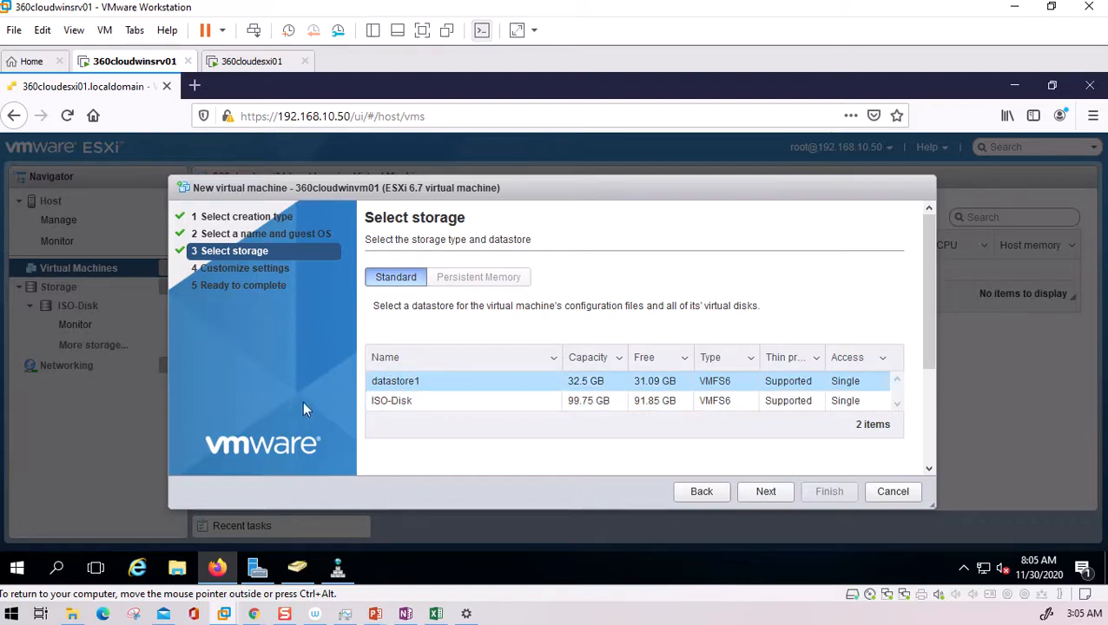
left_click(703, 491)
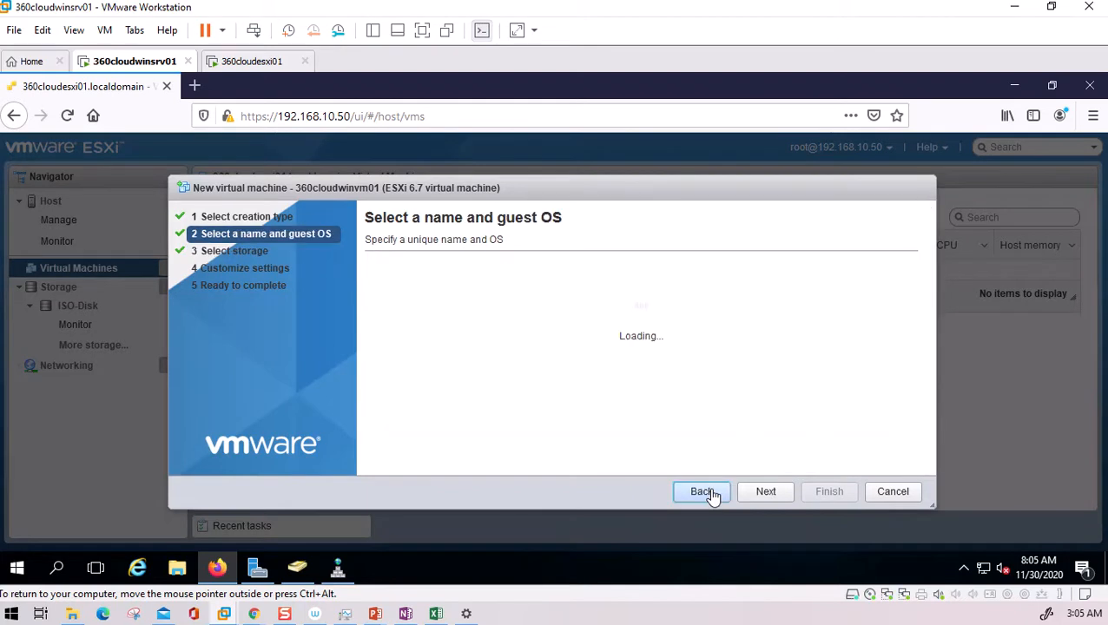
left_click(704, 493)
left_click(767, 491)
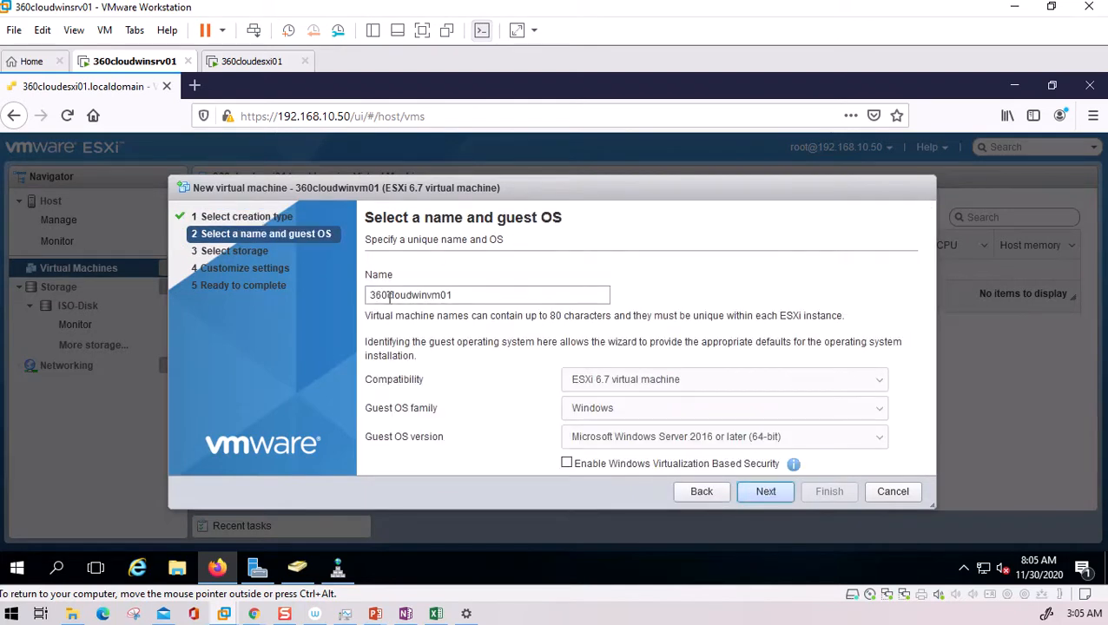
Step: Copy the virtual machine name 360cloudwinvm01 and cancel the new virtual machine wizard
left_click(389, 295)
double_click(389, 295)
right_click(391, 295)
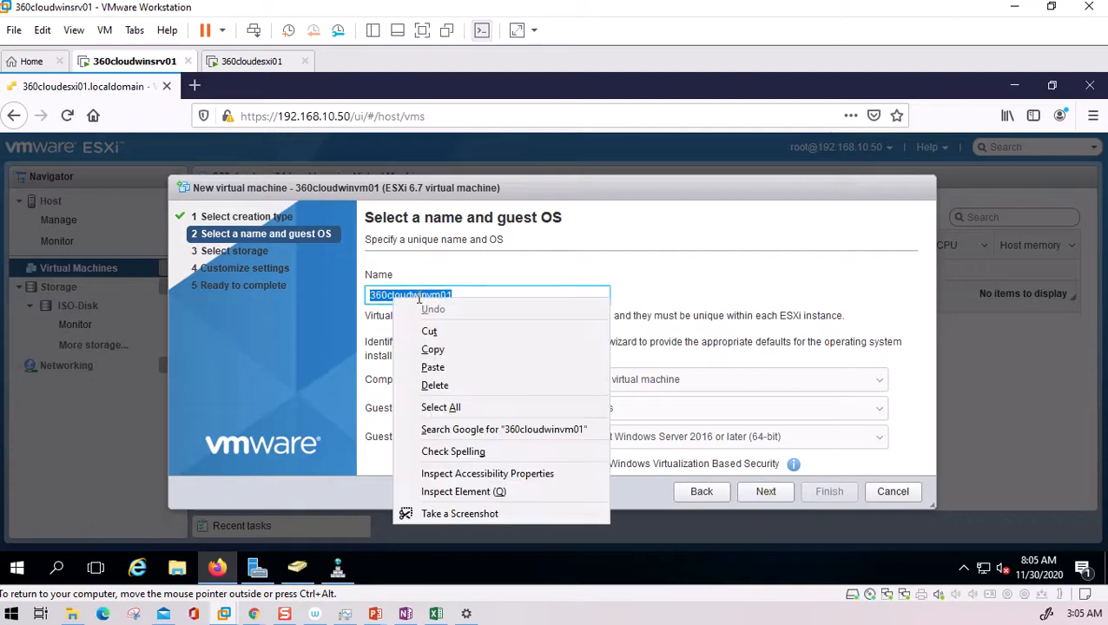
left_click(432, 352)
left_click(896, 496)
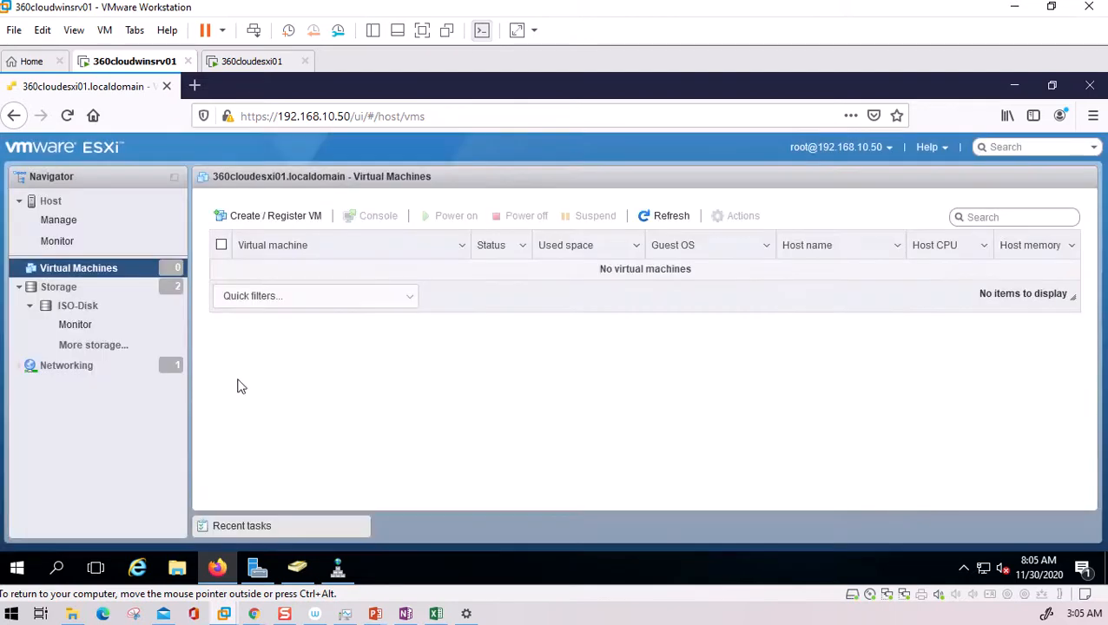
Step: Create a directory named "Virtual Machines" in datastore1 using the datastore browser, and close the browser
left_click(78, 307)
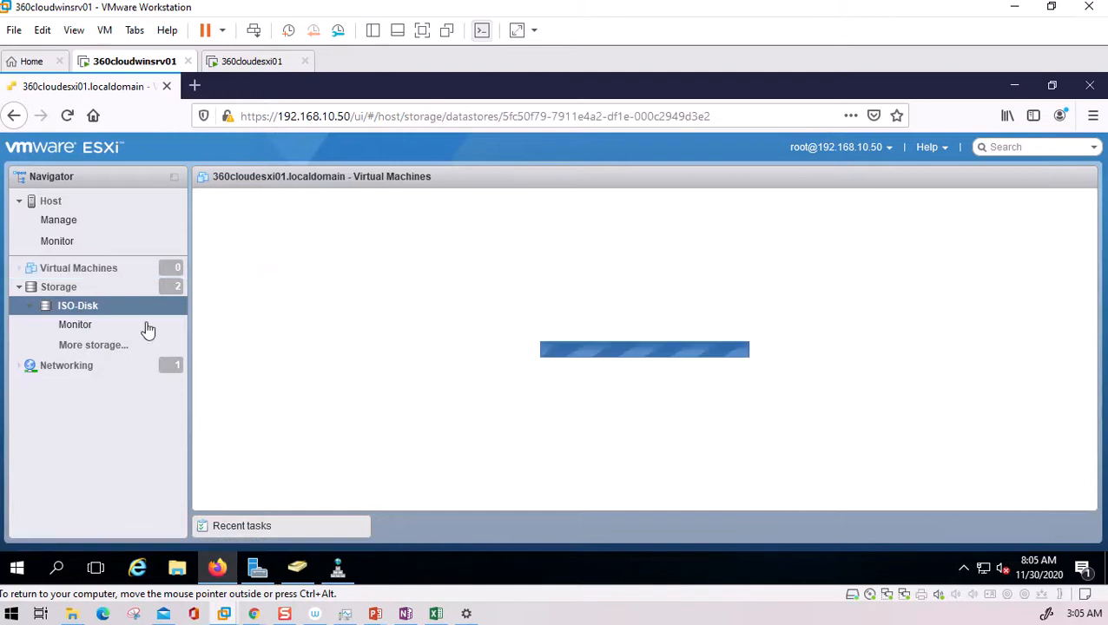
left_click(364, 216)
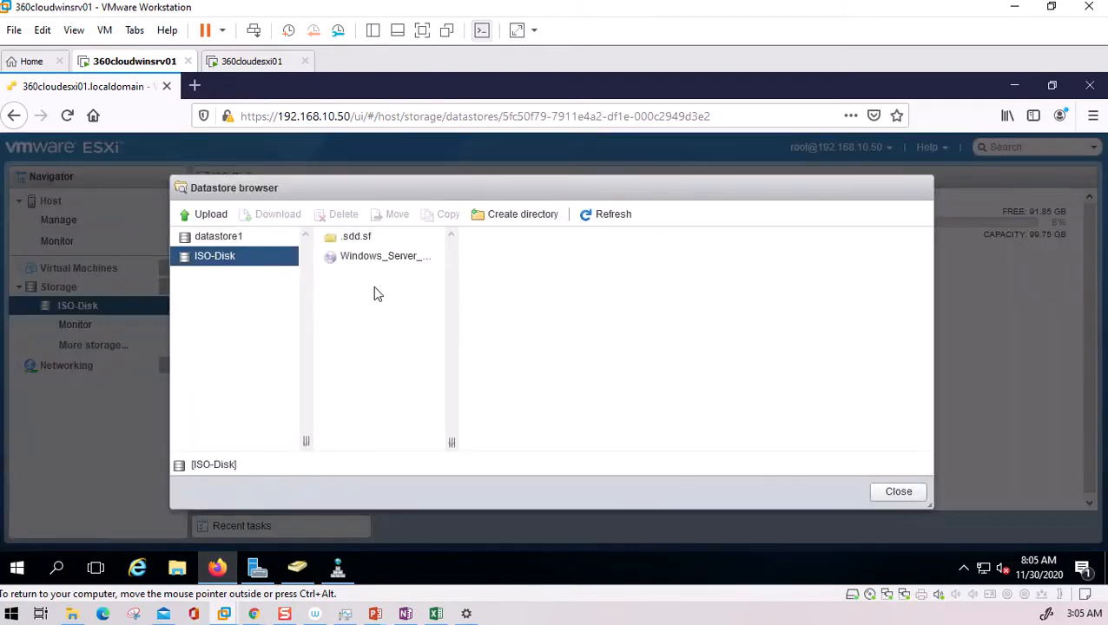
left_click(213, 240)
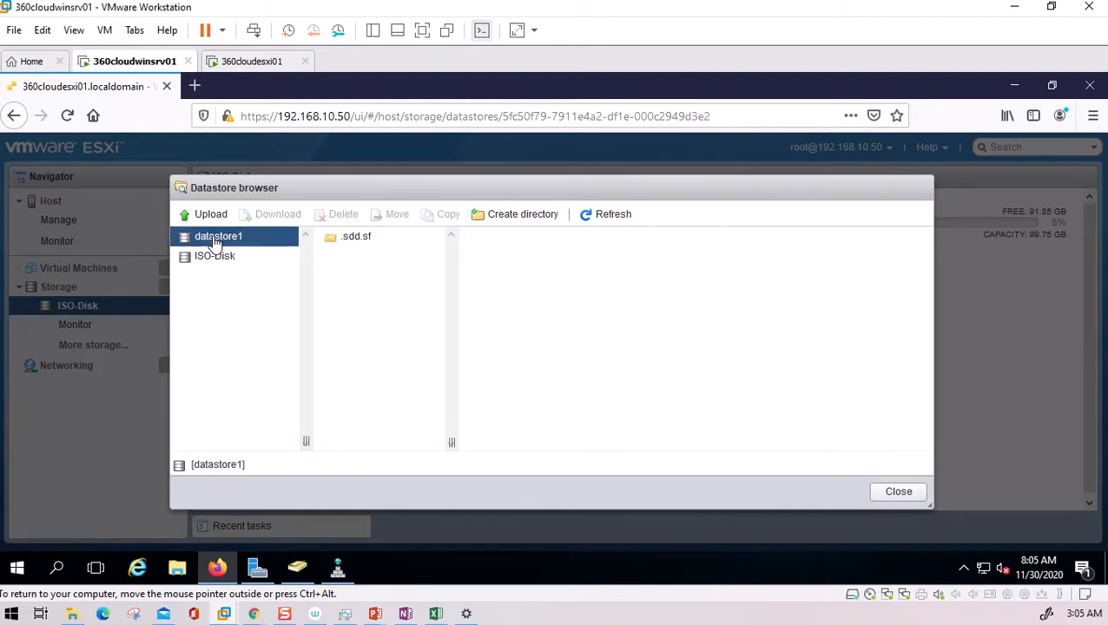
left_click(508, 217)
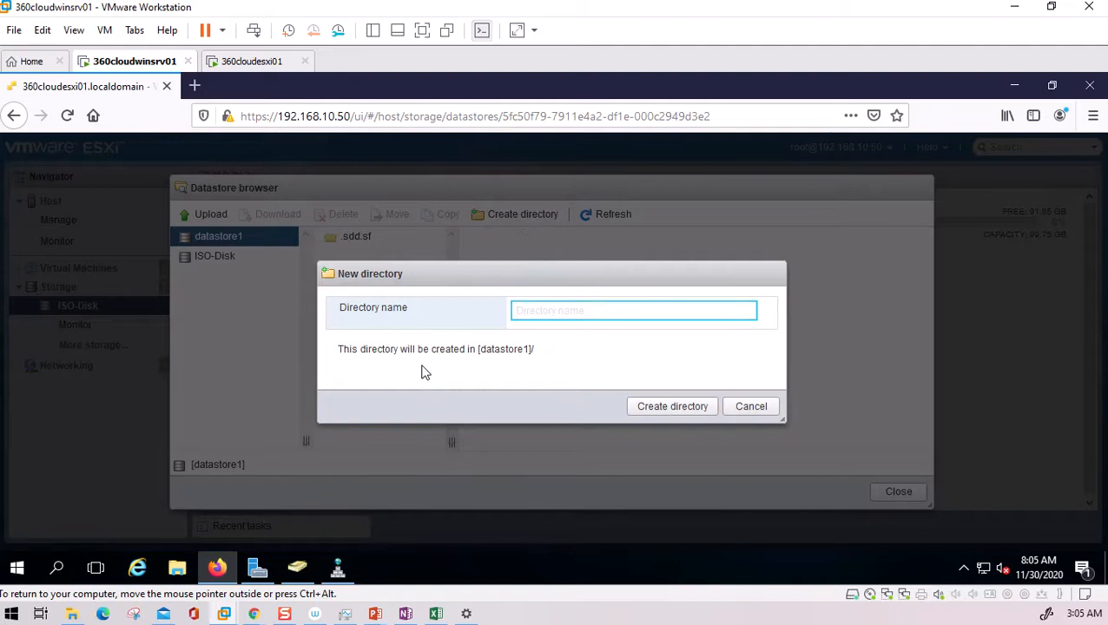
type("Virtual Machines")
left_click(602, 361)
left_click(672, 405)
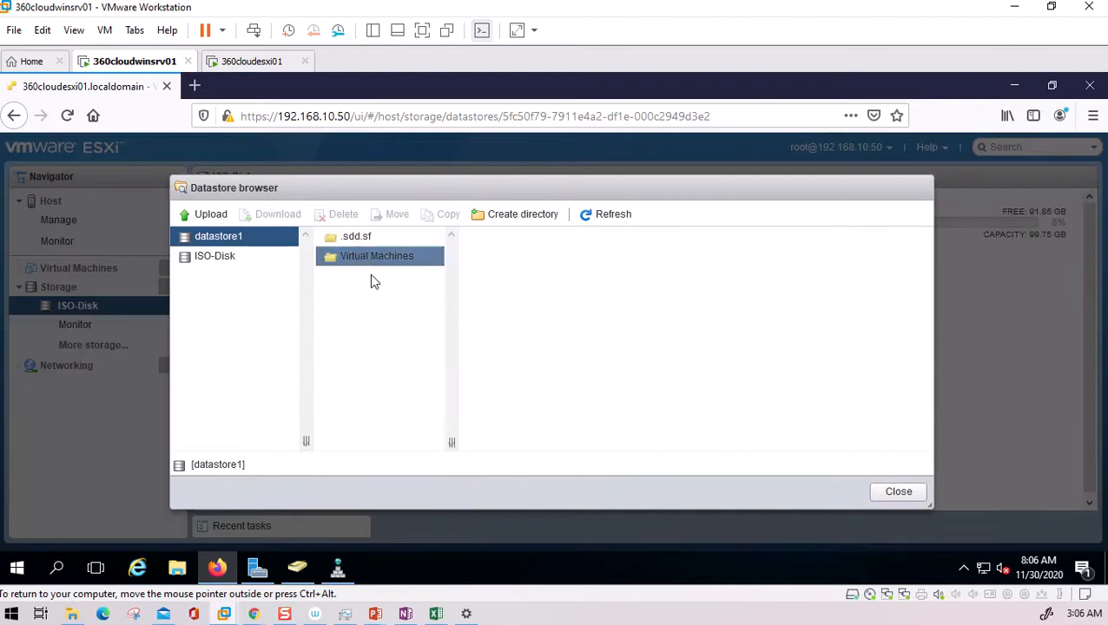
left_click(899, 491)
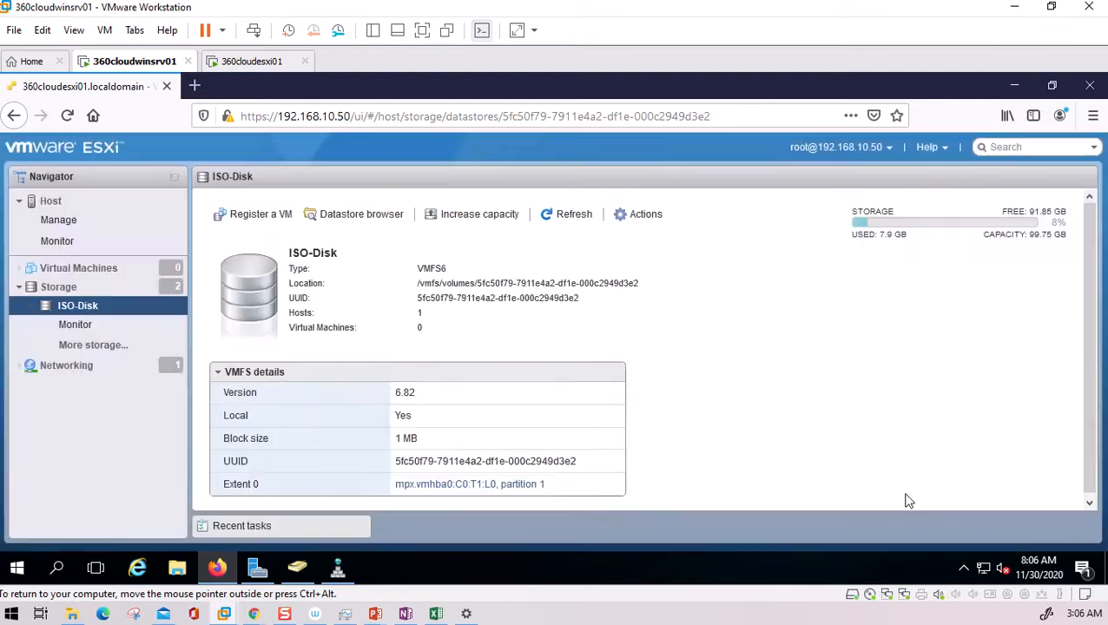
Step: Check the ISO-Disk contents in the datastore browser, close it, and start creating a new virtual machine
left_click(354, 217)
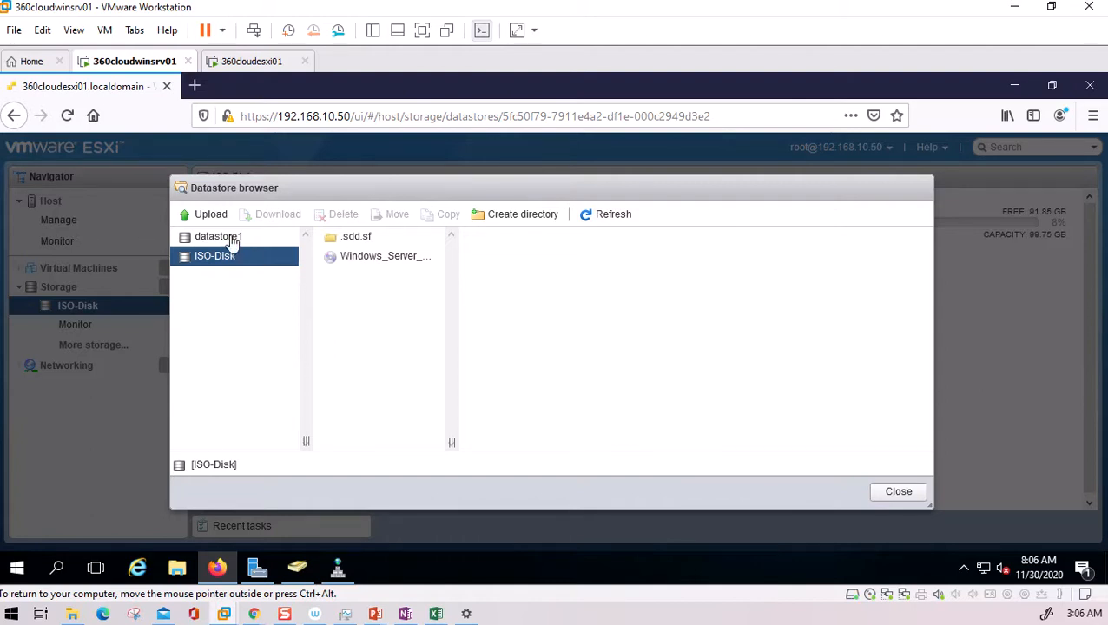
left_click(899, 493)
left_click(83, 269)
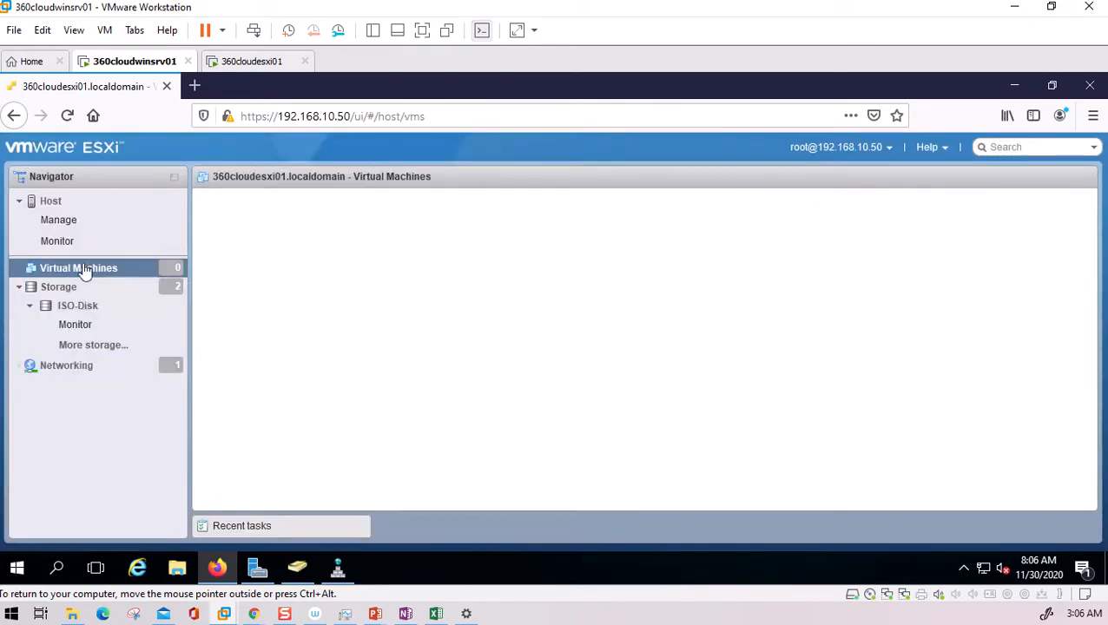
left_click(273, 216)
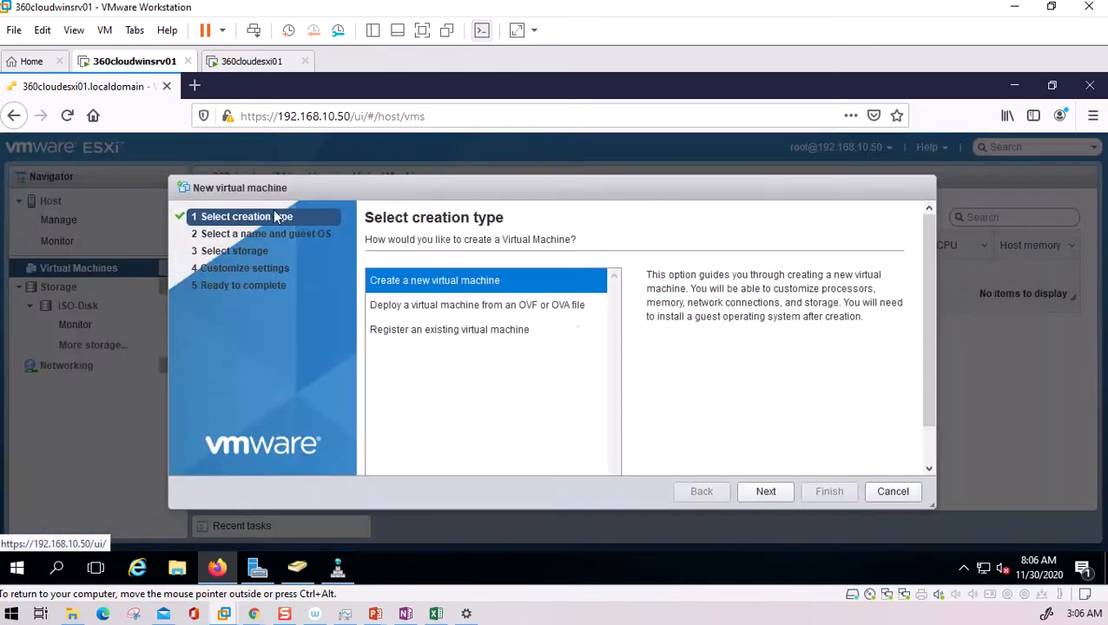
left_click(786, 492)
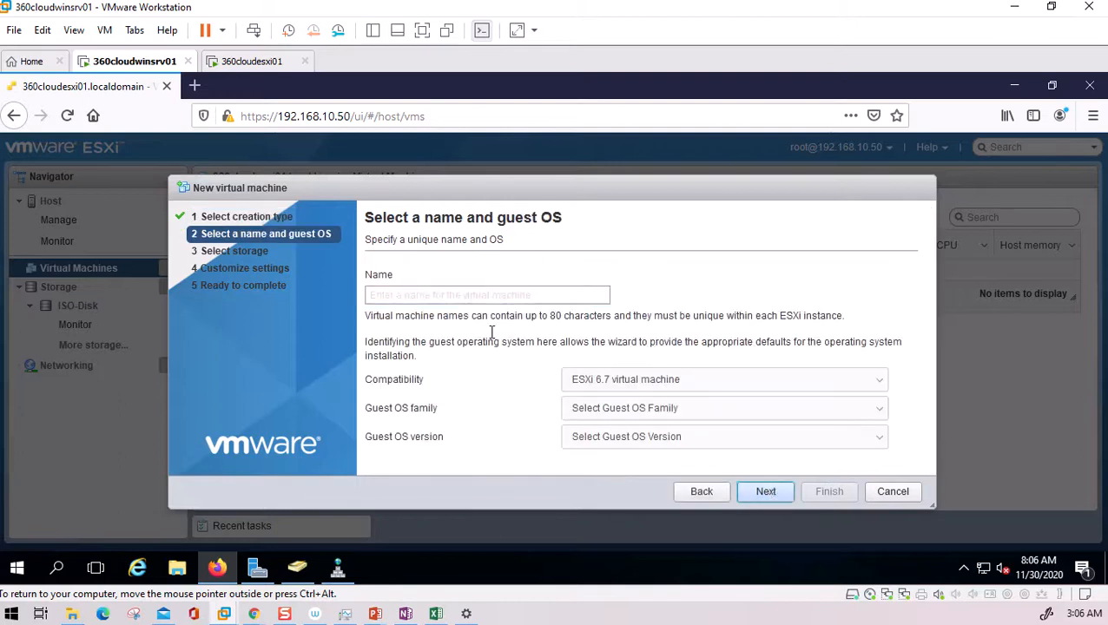
Step: Name the virtual machine 360cloudwinvm01 using the copied name and set its guest OS family to Windows
left_click(460, 296)
right_click(462, 296)
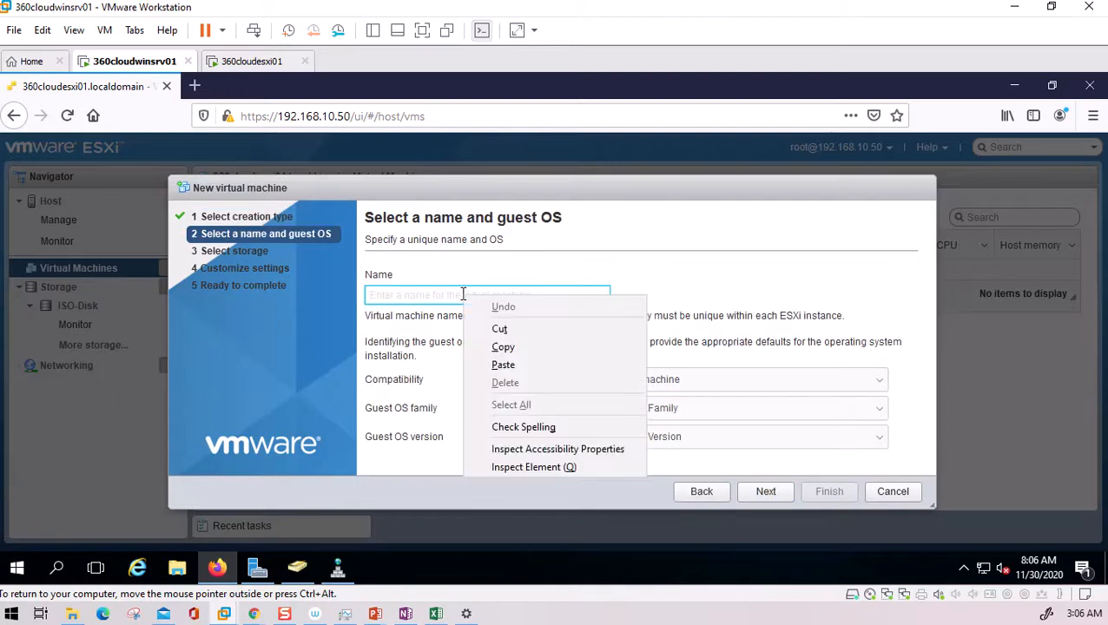
left_click(503, 365)
left_click(673, 409)
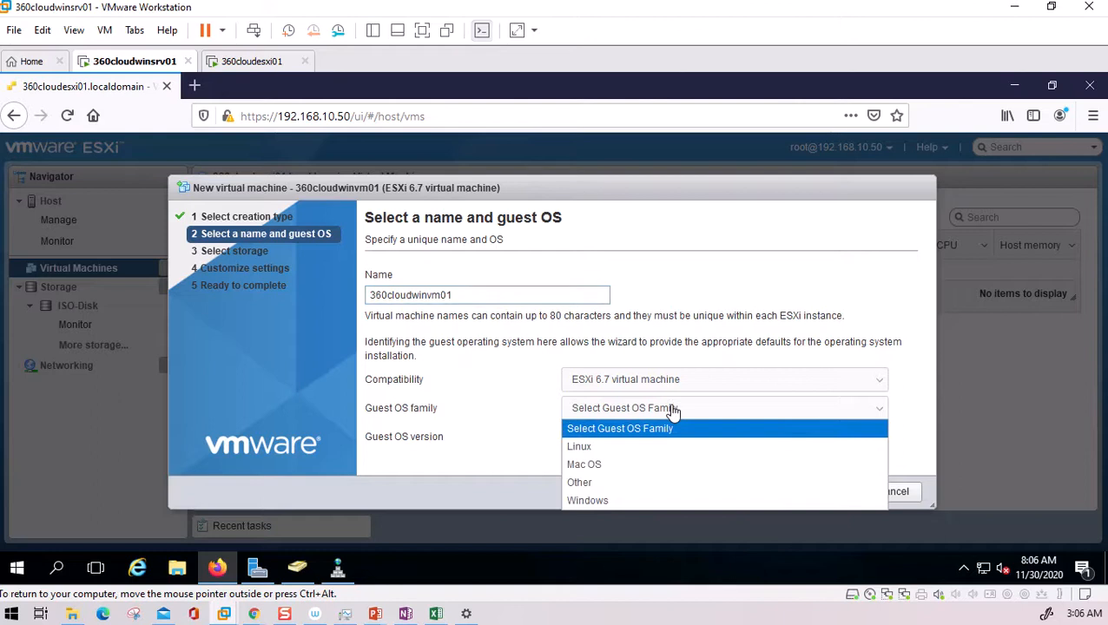
left_click(616, 501)
Step: Choose Microsoft Windows Server 2016 or later (64-bit) as the guest OS version and accept datastore1 as the storage
left_click(669, 437)
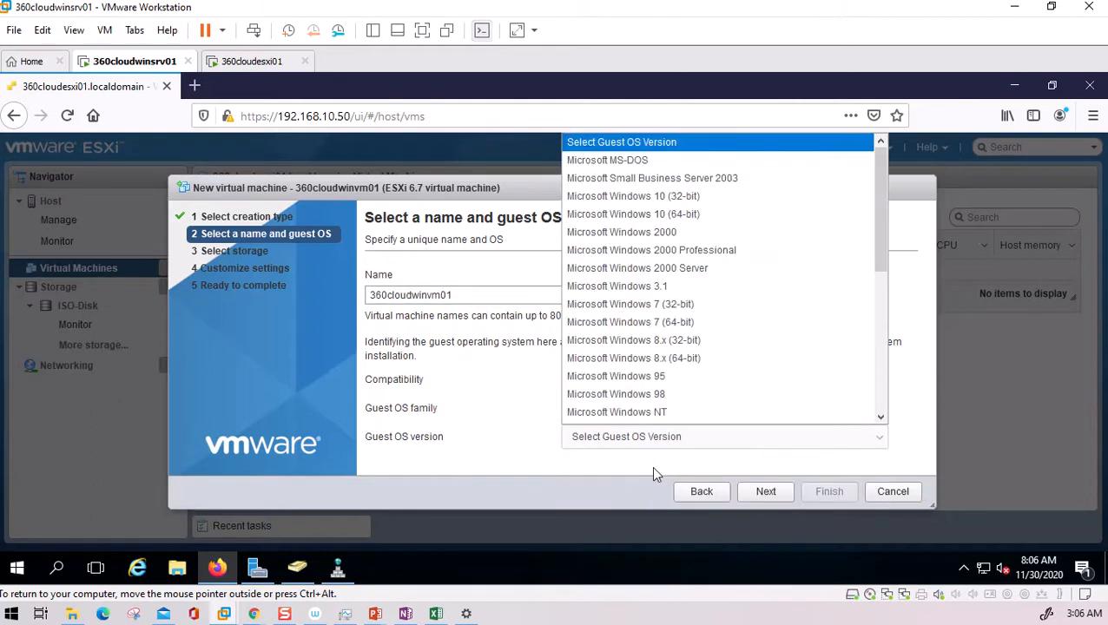
scroll(687, 357, "down", 5)
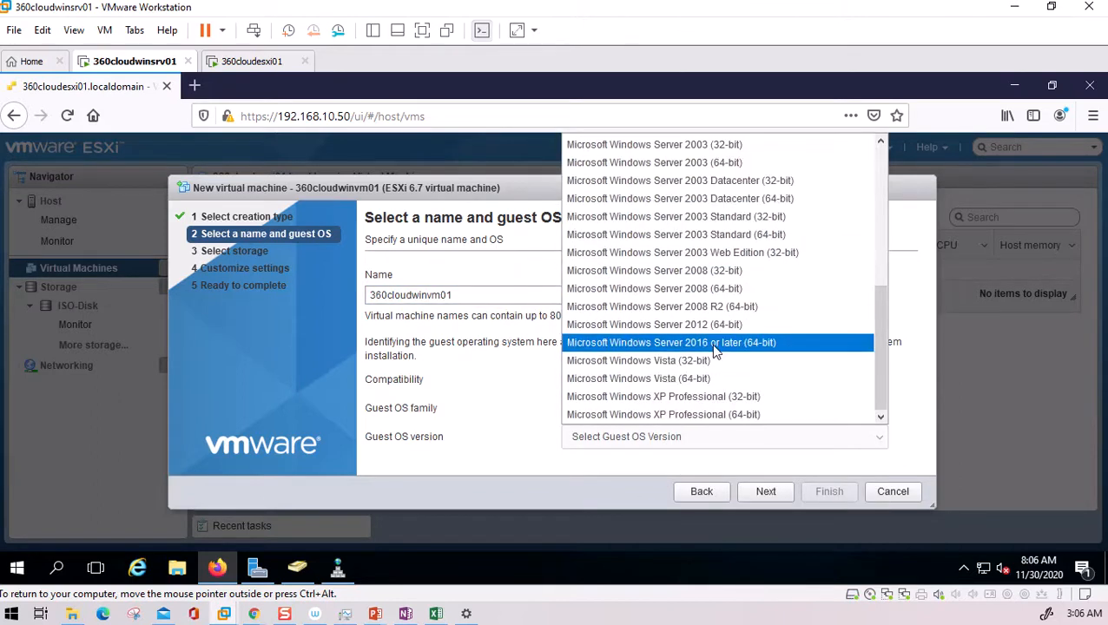
left_click(751, 343)
left_click(771, 501)
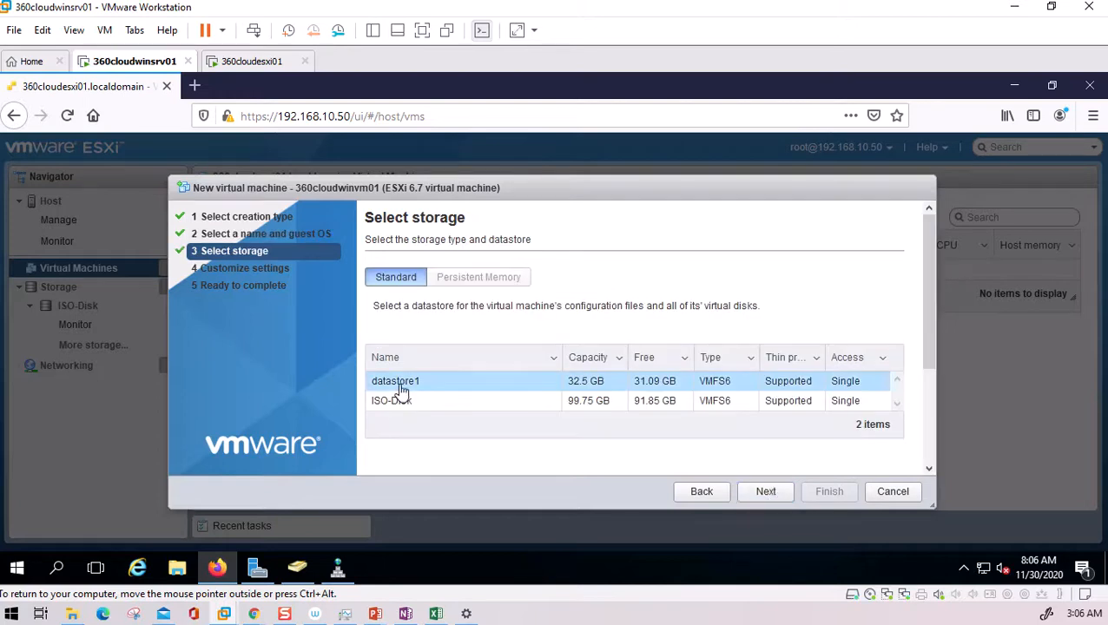
left_click(766, 493)
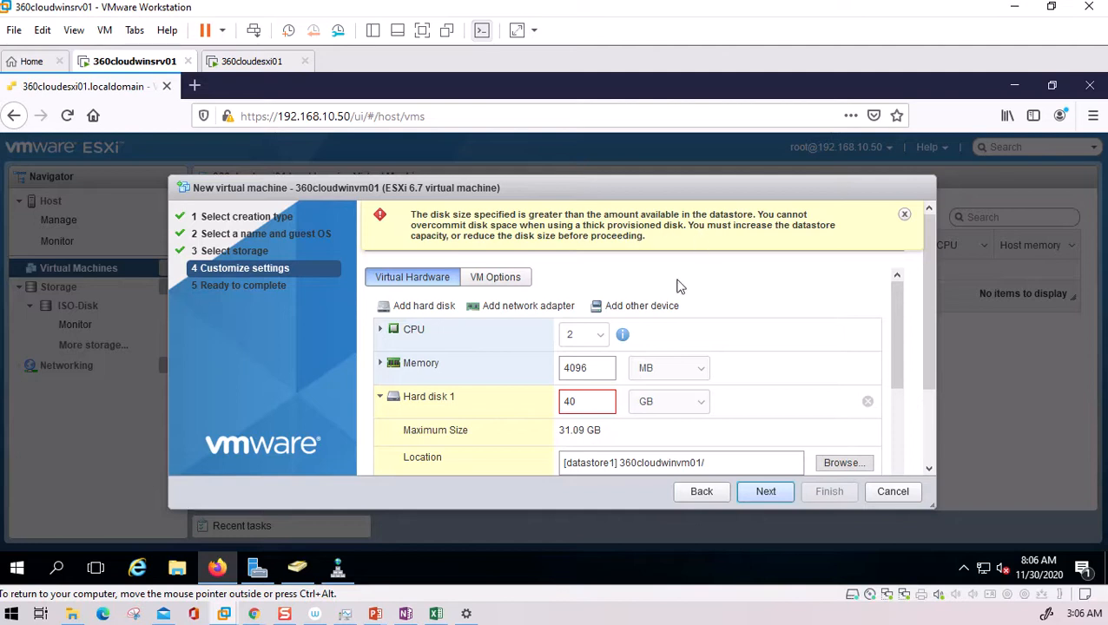
Step: Set the size of Hard disk 1 to 20 GB
double_click(591, 401)
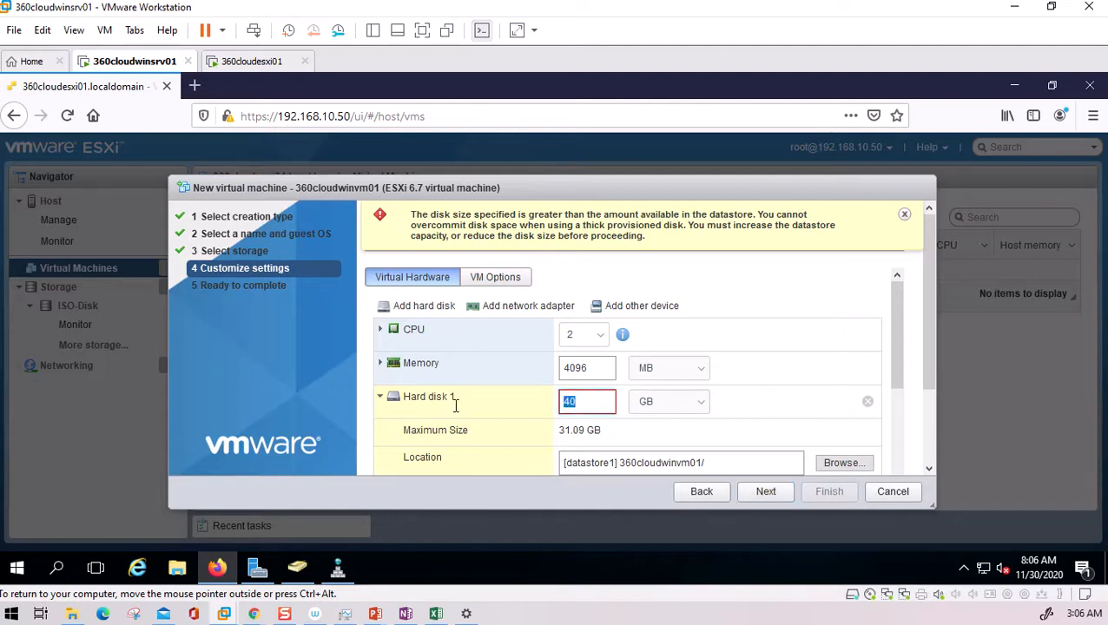
type("2")
scroll(595, 441, "down", 3)
scroll(604, 336, "up", 2)
left_click(594, 298)
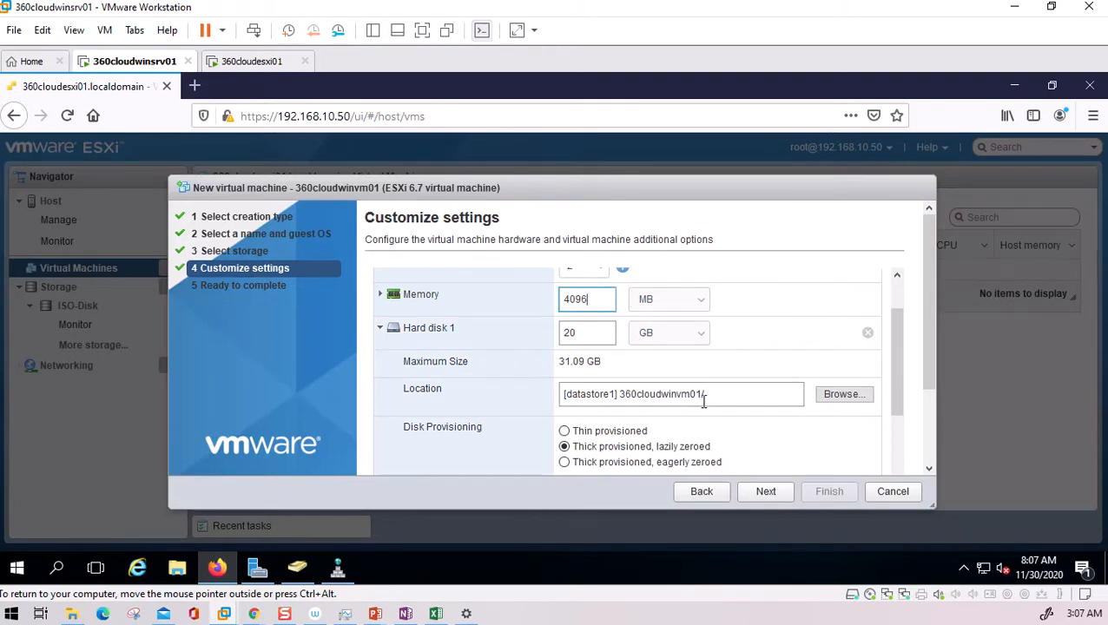
Step: Set the location of Hard disk 1 to [datastore1] Virtual Machines/360cloudwinvm01
left_click(841, 395)
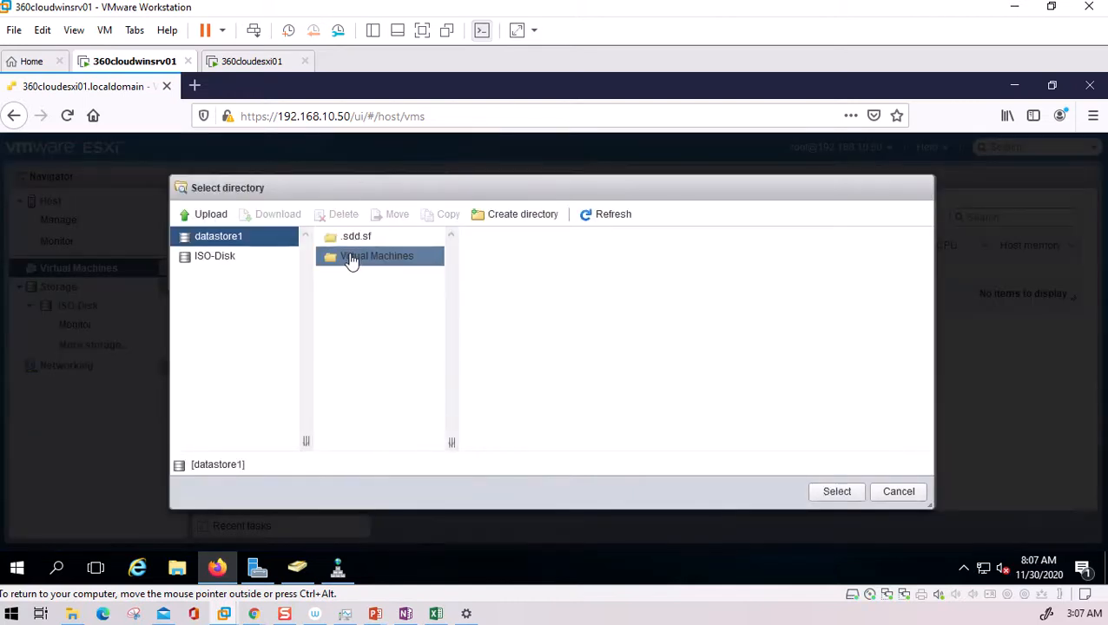
left_click(352, 260)
left_click(843, 493)
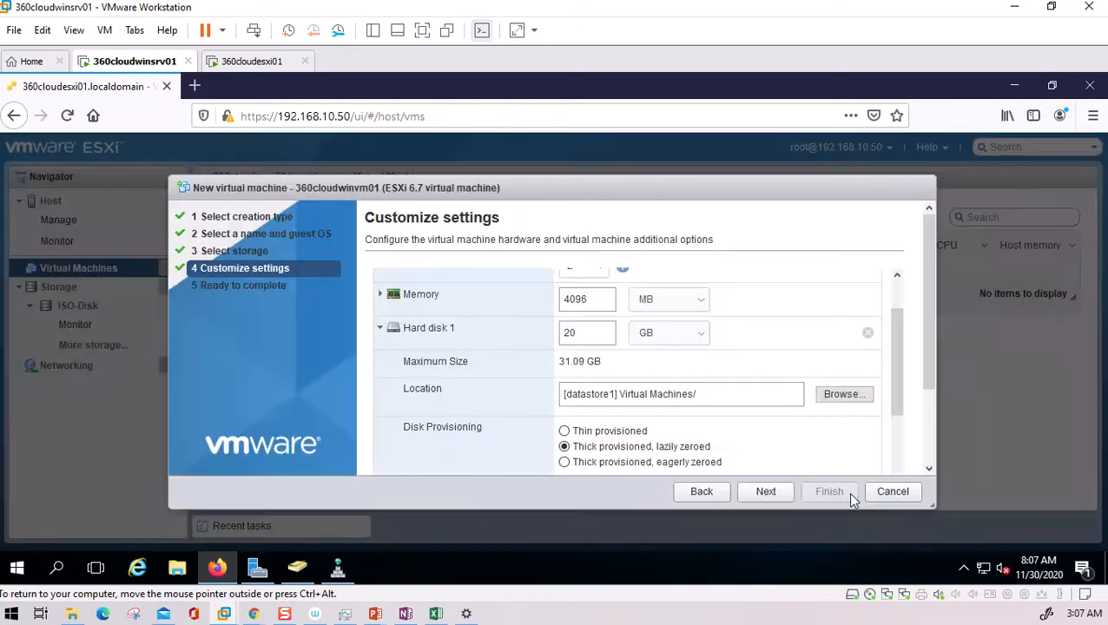
left_click(718, 398)
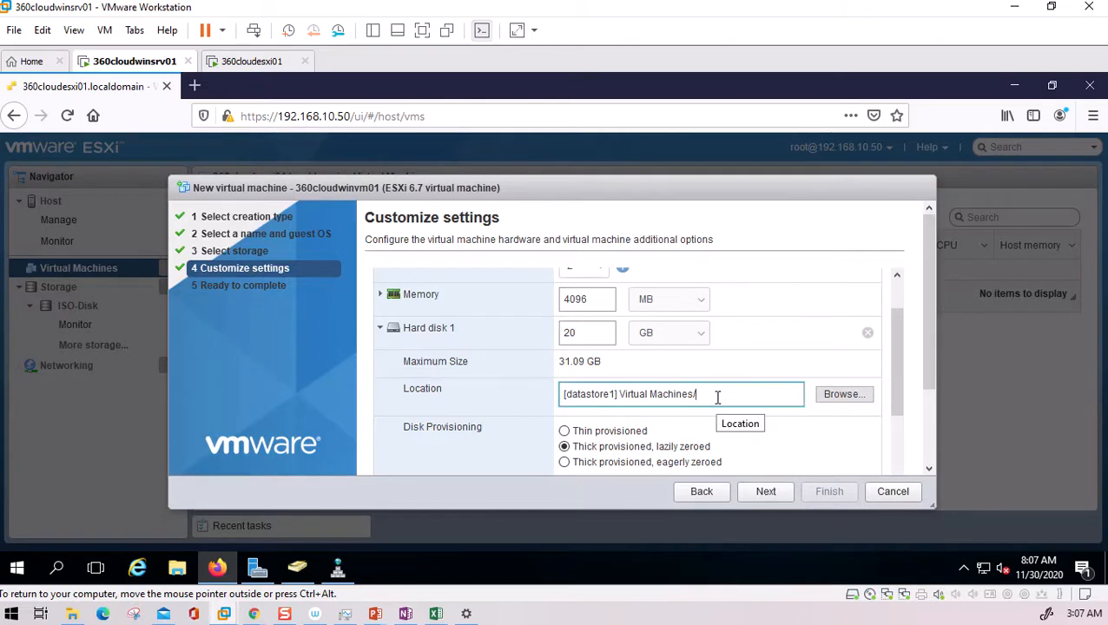
type("360cloudwinvm01")
Step: Set the disk provisioning of Hard disk 1 to Thin provisioned and look over the controller settings
scroll(749, 422, "down", 2)
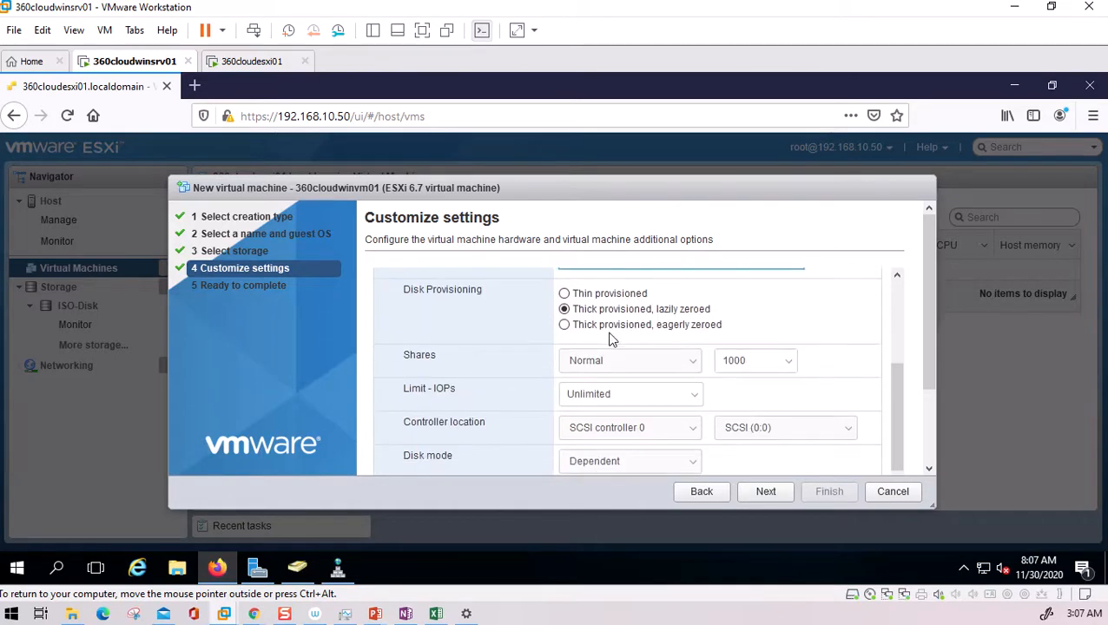
left_click(566, 294)
scroll(459, 429, "down", 3)
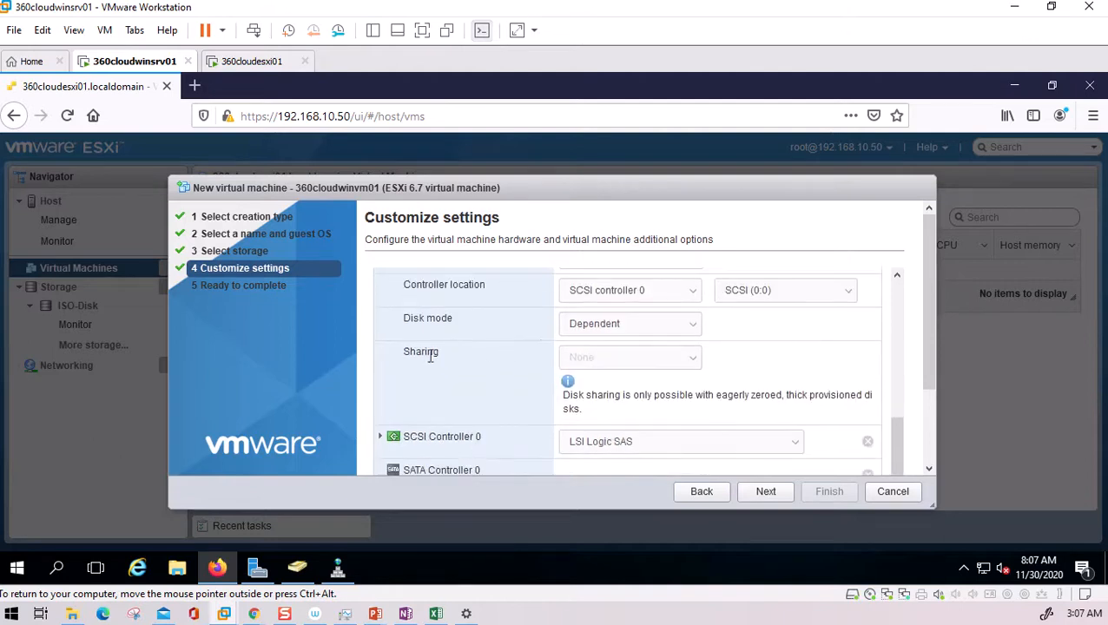
scroll(501, 368, "down", 2)
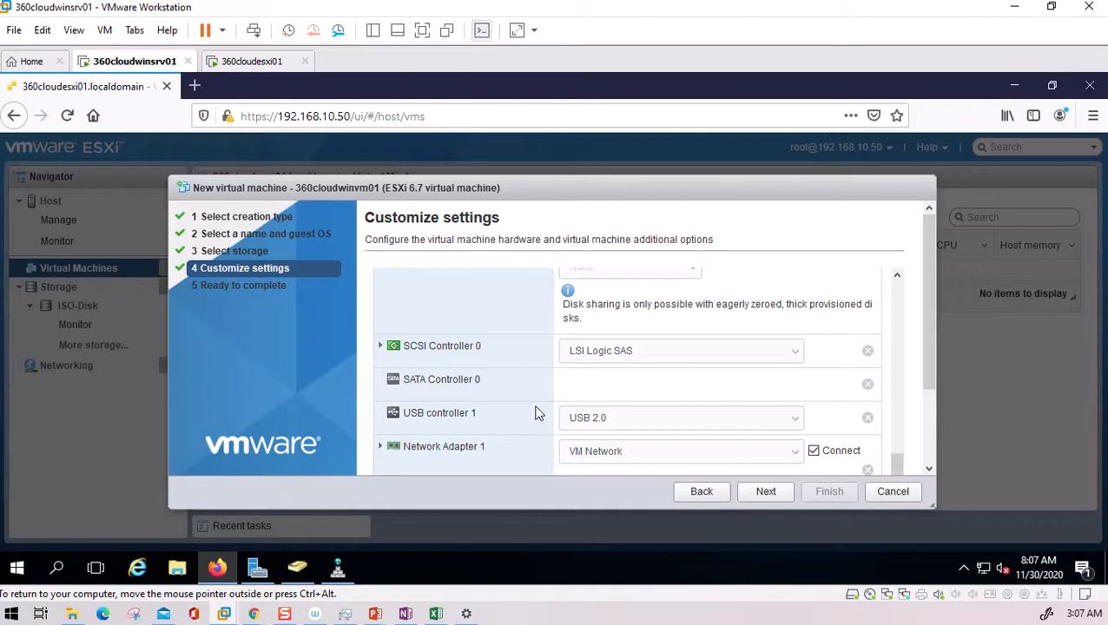
Step: Reduce the virtual machine's CPU count to 1 and set its memory to 2048 MB
scroll(536, 414, "up", 6)
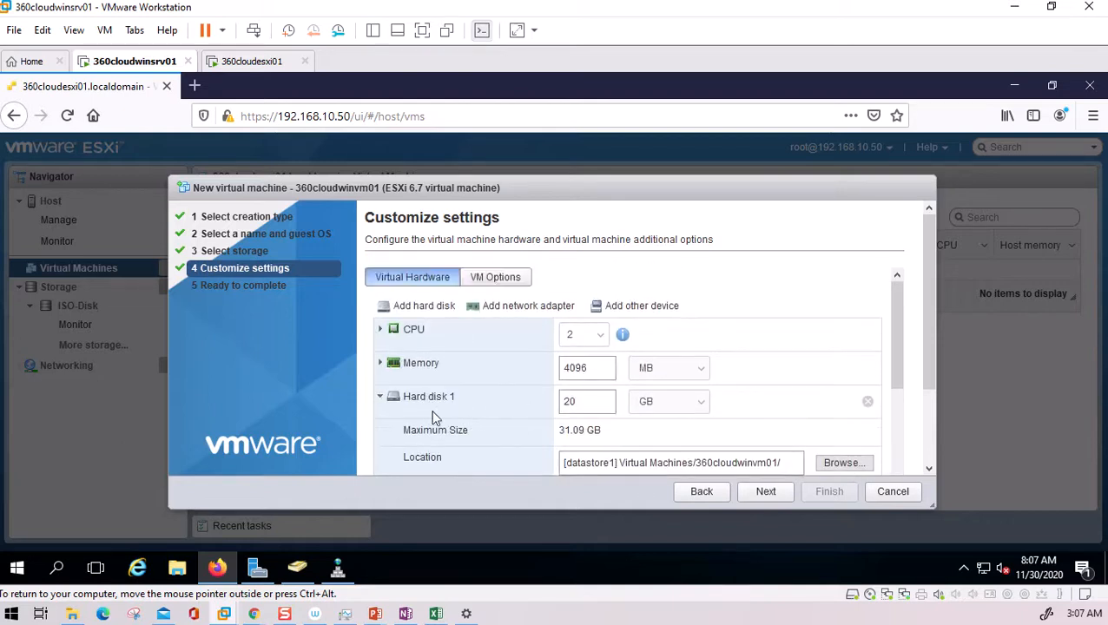
scroll(508, 409, "down", 2)
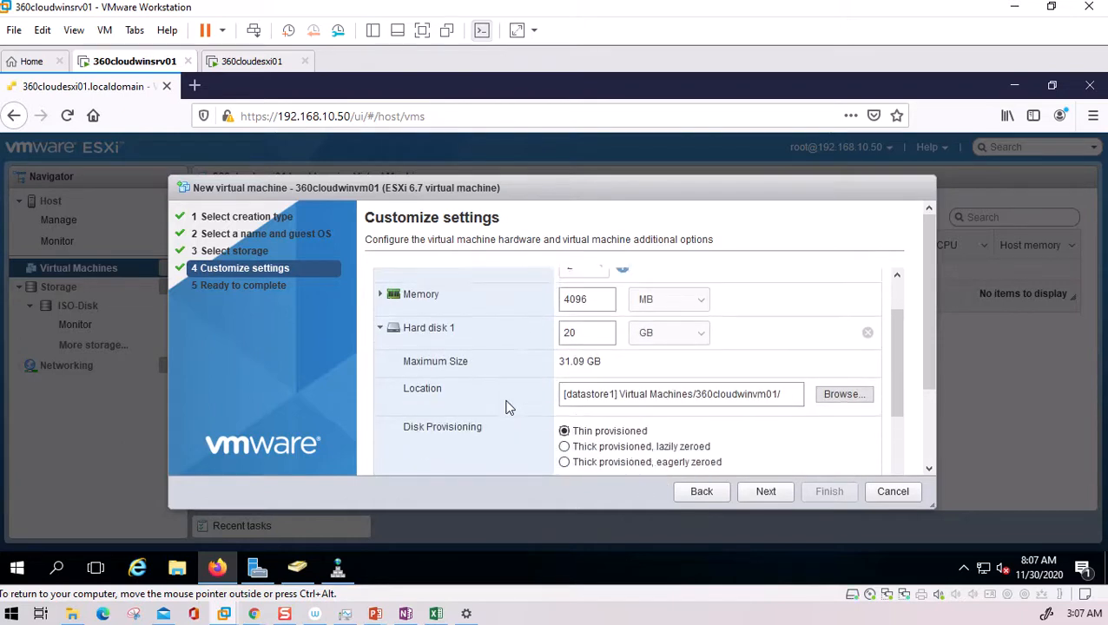
scroll(513, 404, "up", 2)
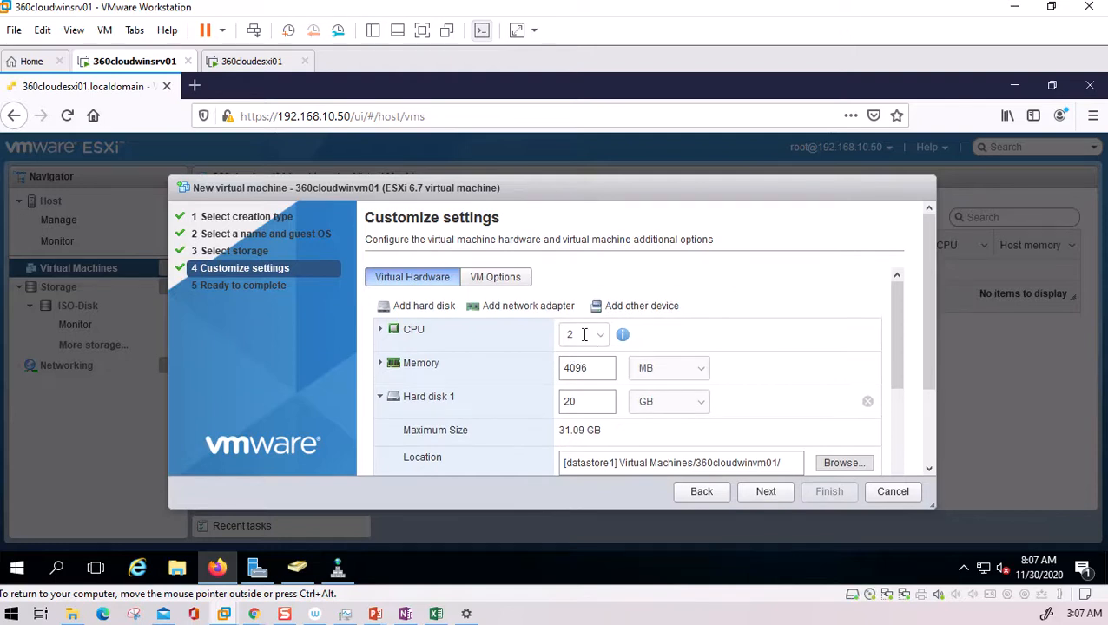
double_click(585, 334)
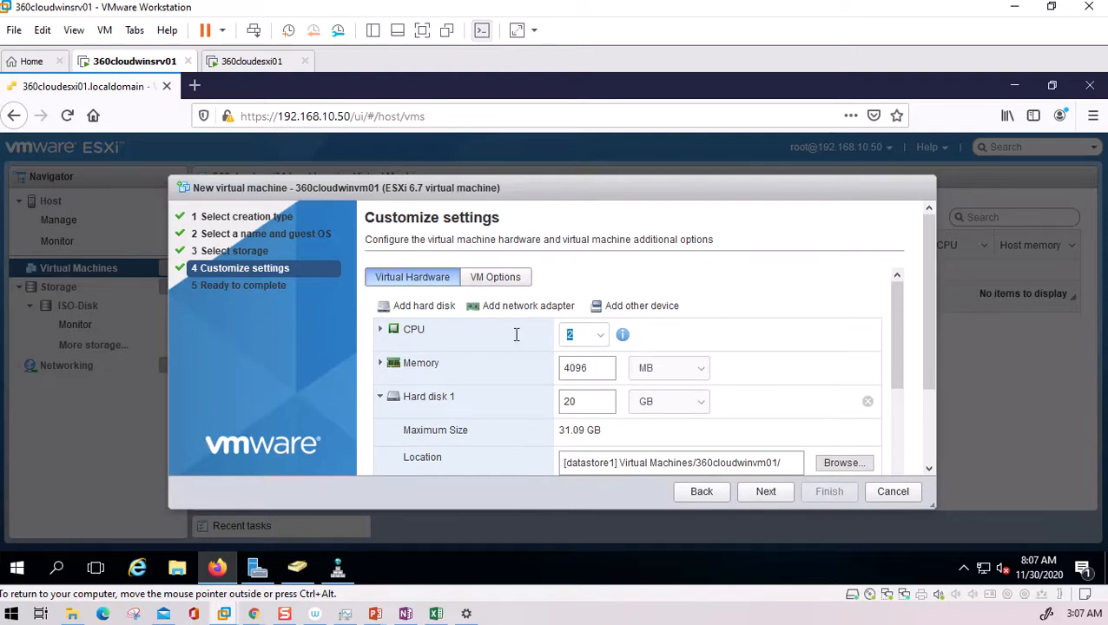
left_click(604, 337)
left_click(569, 358)
double_click(588, 368)
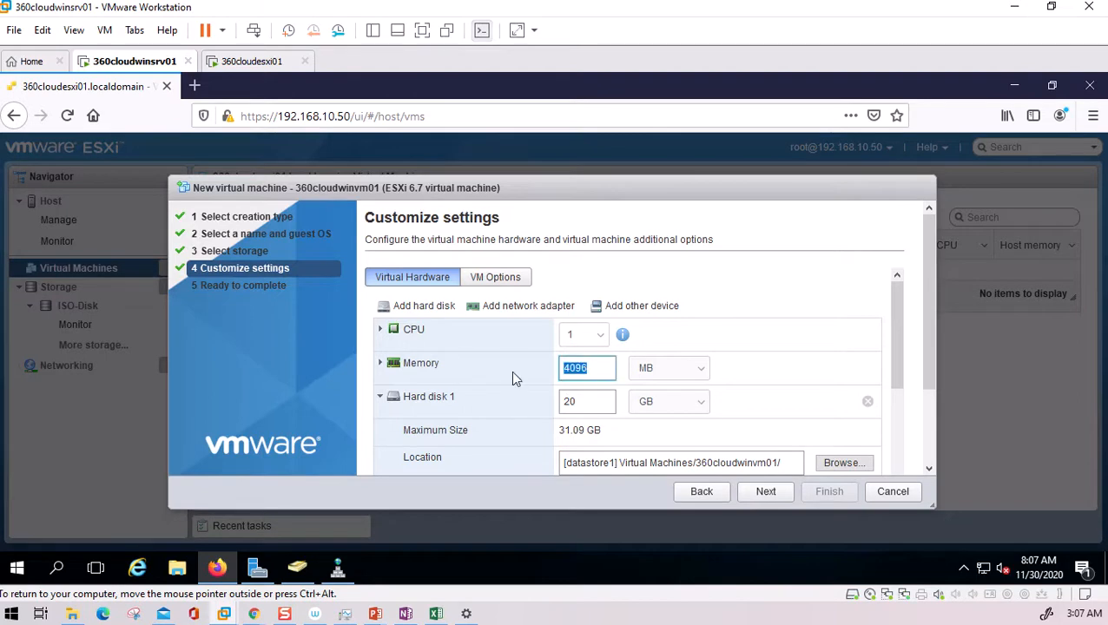
type("2048")
Step: Check the remaining virtual hardware settings and review the complete configuration summary before finishing
scroll(512, 382, "down", 1)
scroll(511, 383, "down", 2)
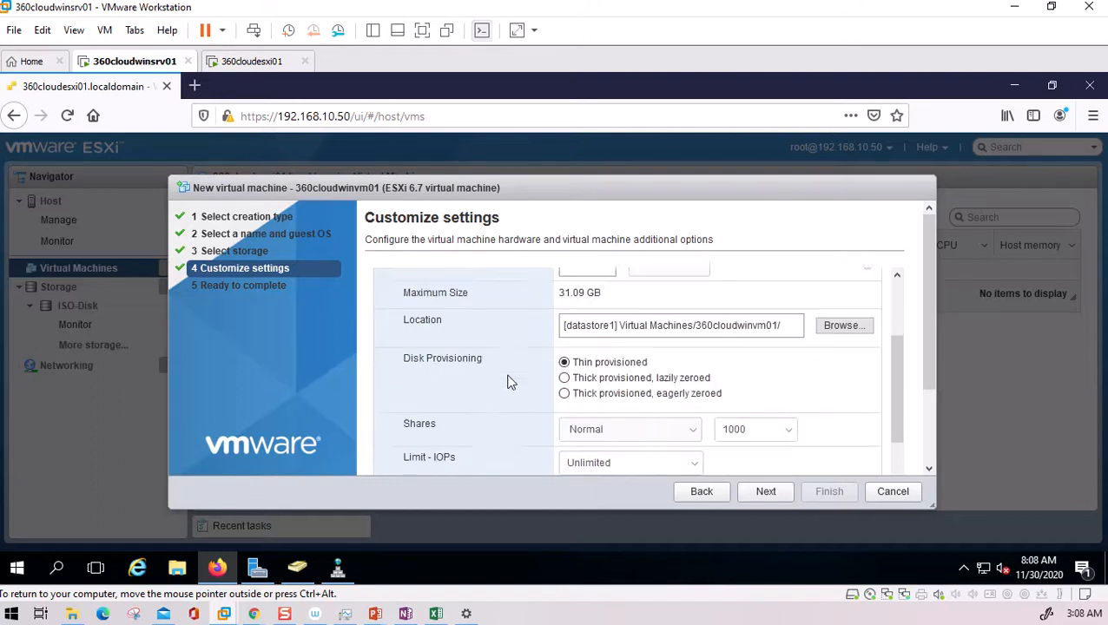
scroll(511, 385, "down", 2)
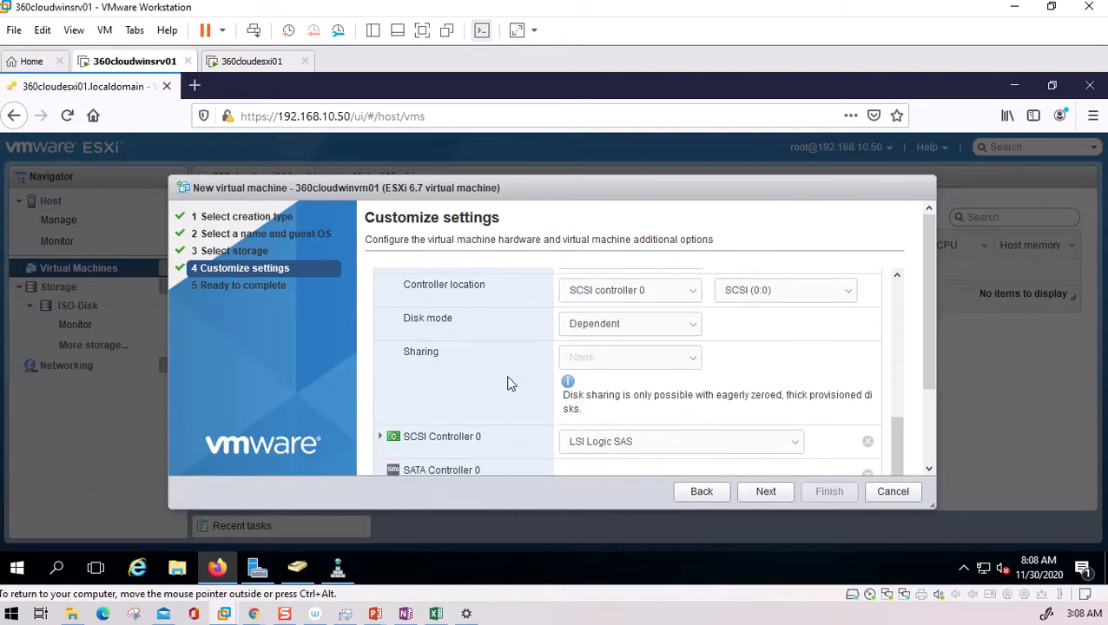
scroll(511, 385, "down", 1)
scroll(510, 385, "down", 1)
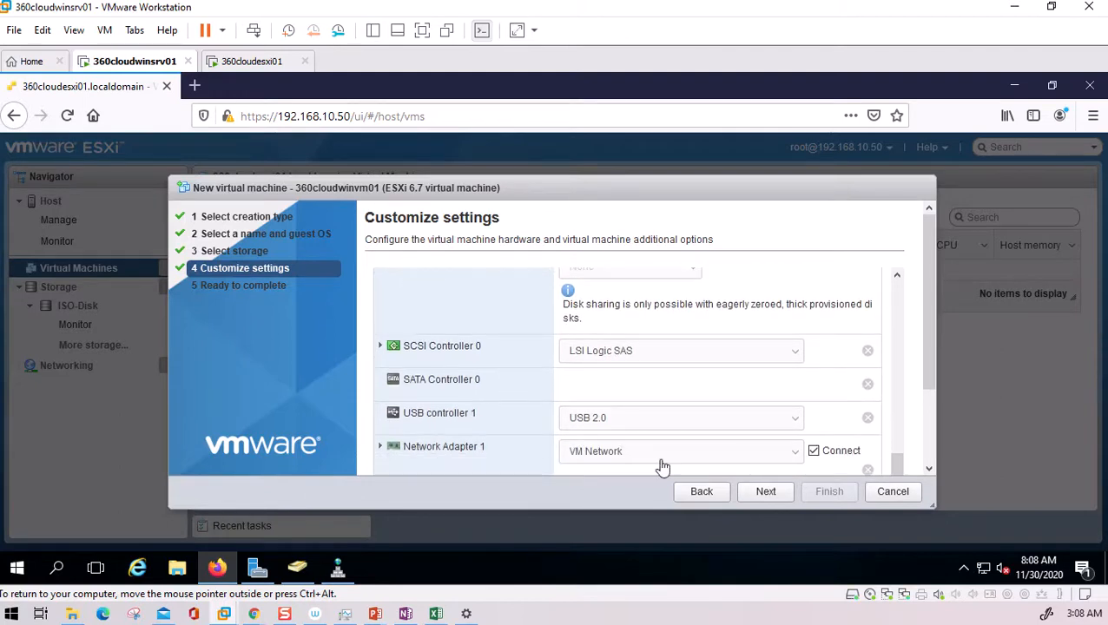
left_click(764, 491)
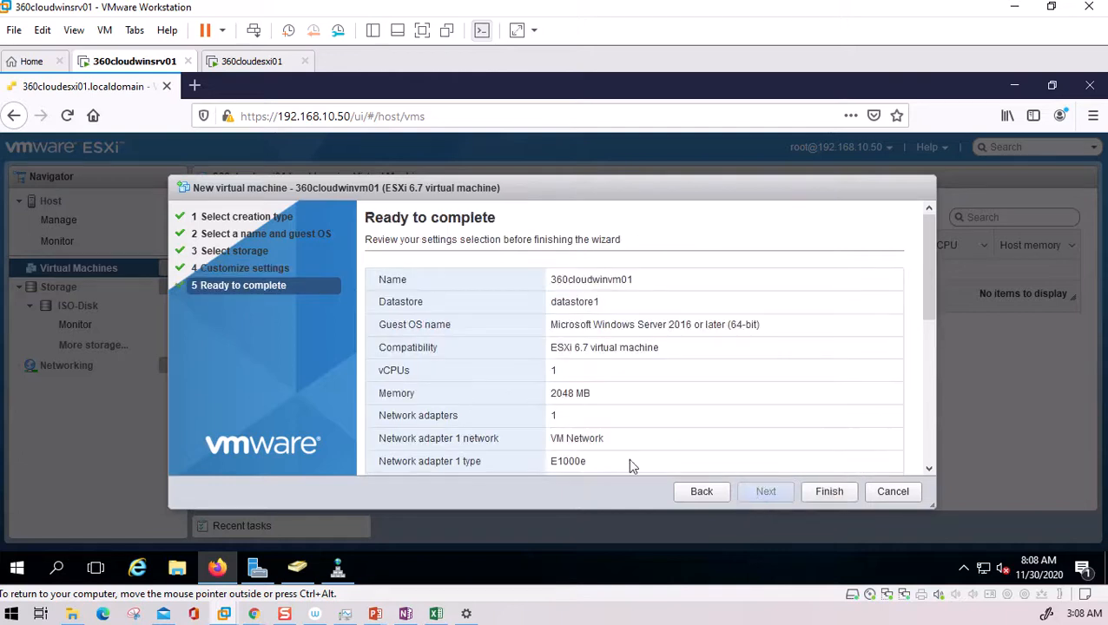
scroll(596, 406, "down", 5)
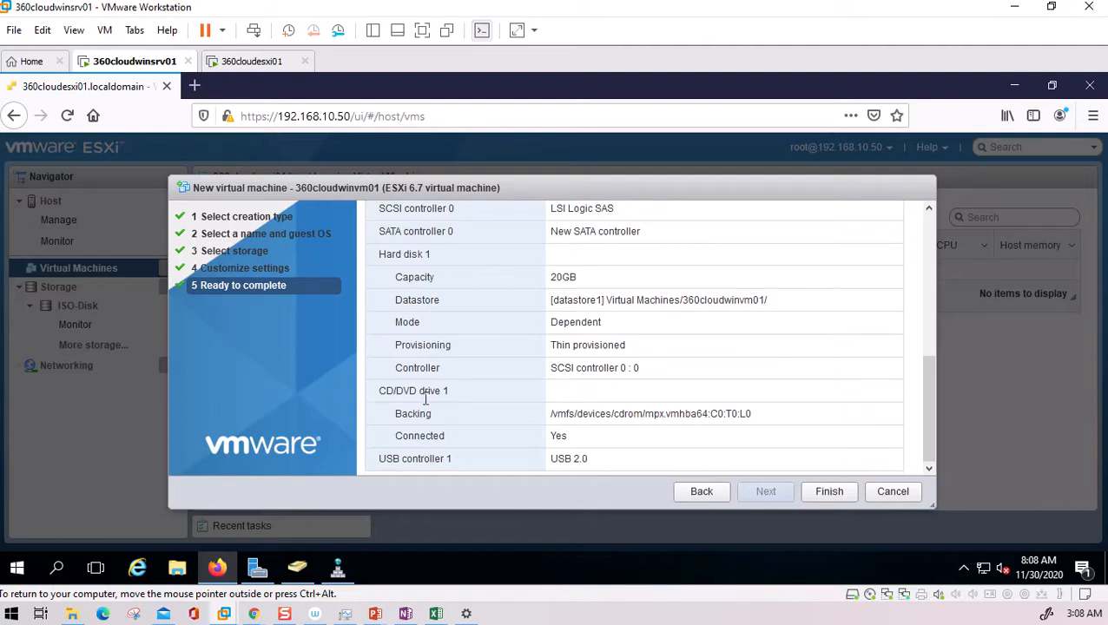
Step: Return to the hardware customization settings and switch CD/DVD Drive 1 from the host device to a Datastore ISO file
left_click(703, 494)
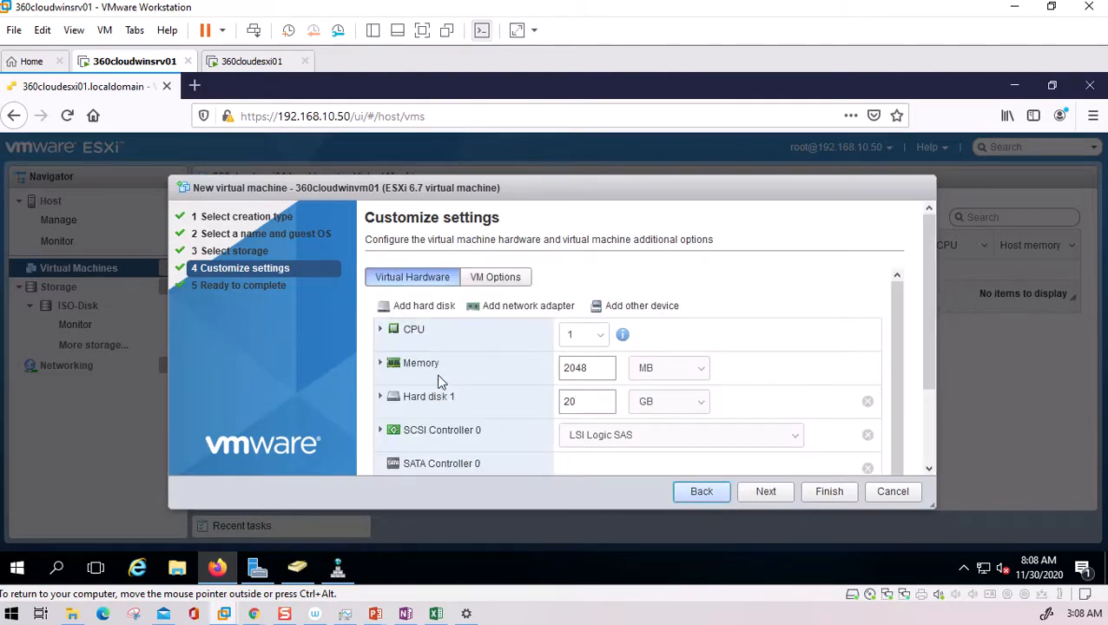
scroll(440, 382, "down", 2)
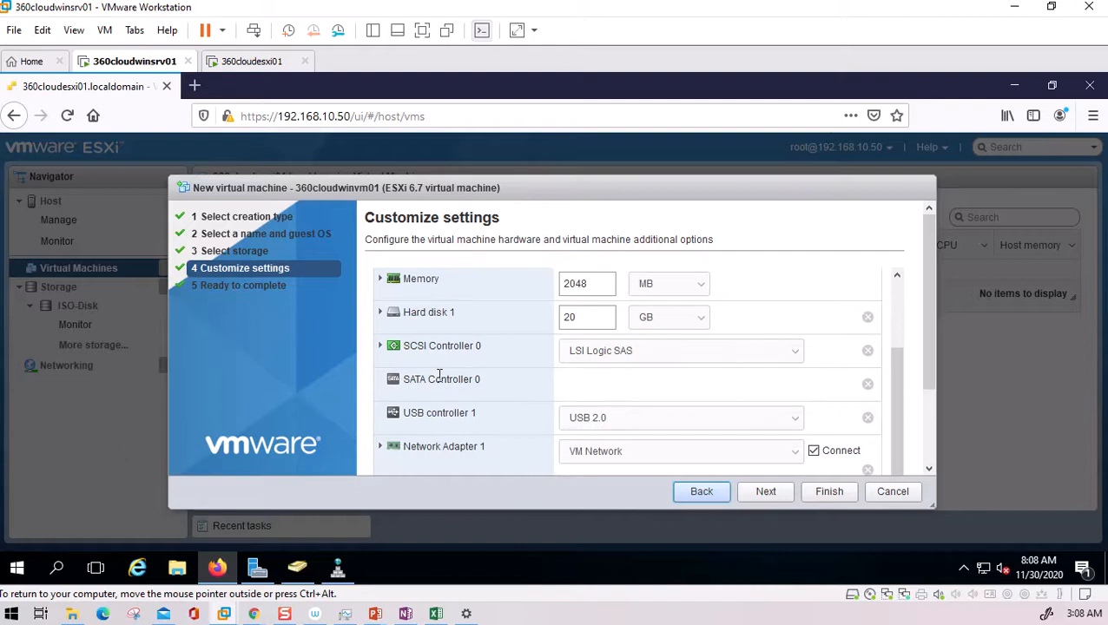
left_click(379, 348)
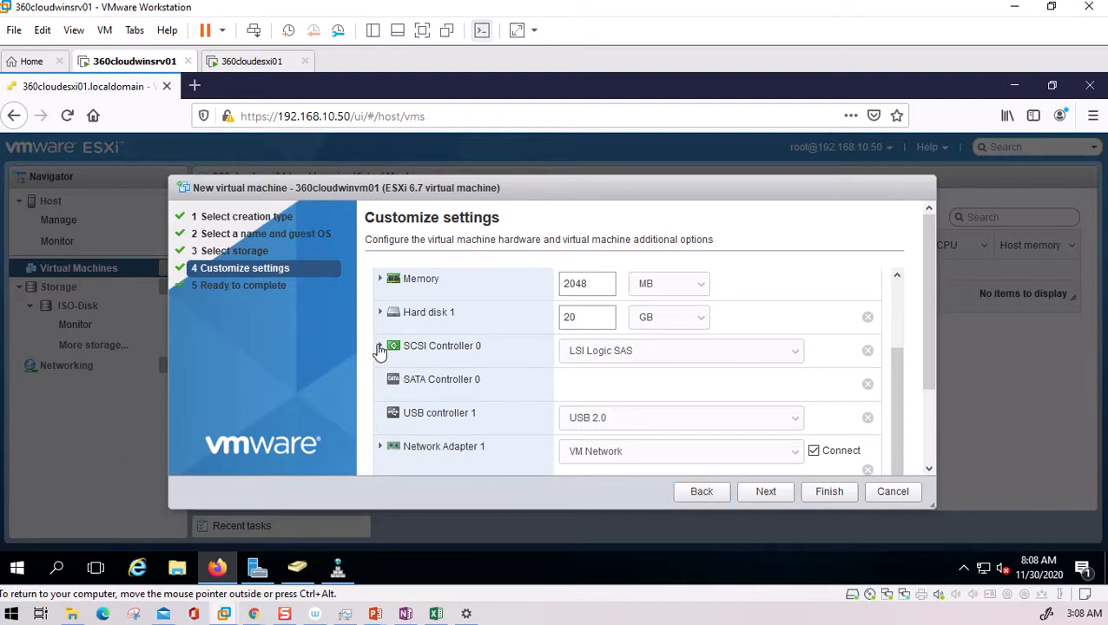
scroll(495, 373, "down", 1)
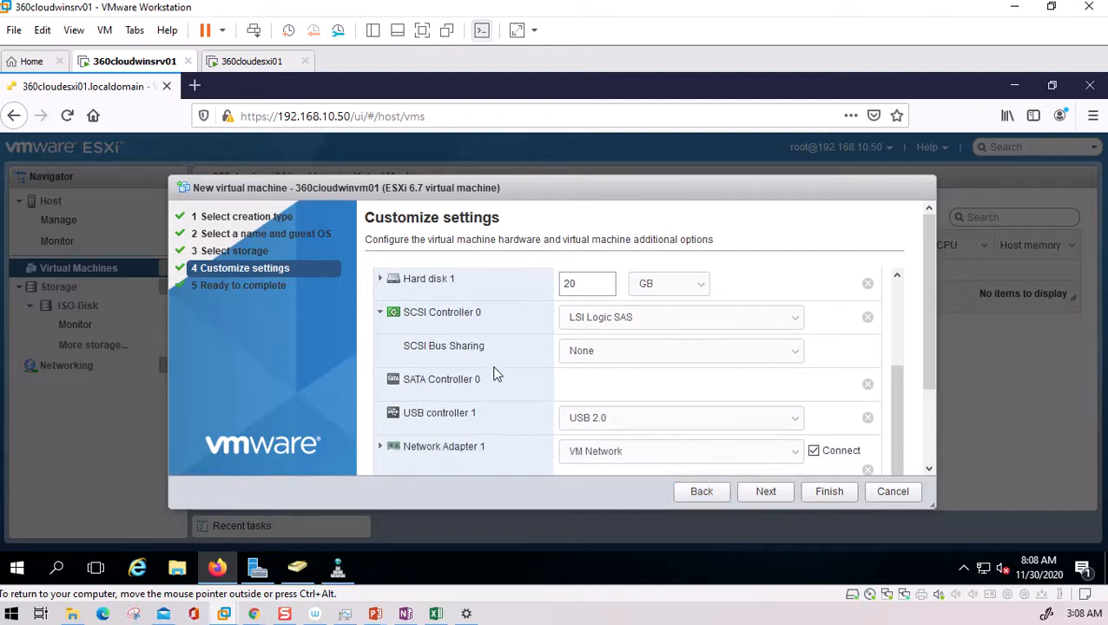
scroll(441, 415, "down", 2)
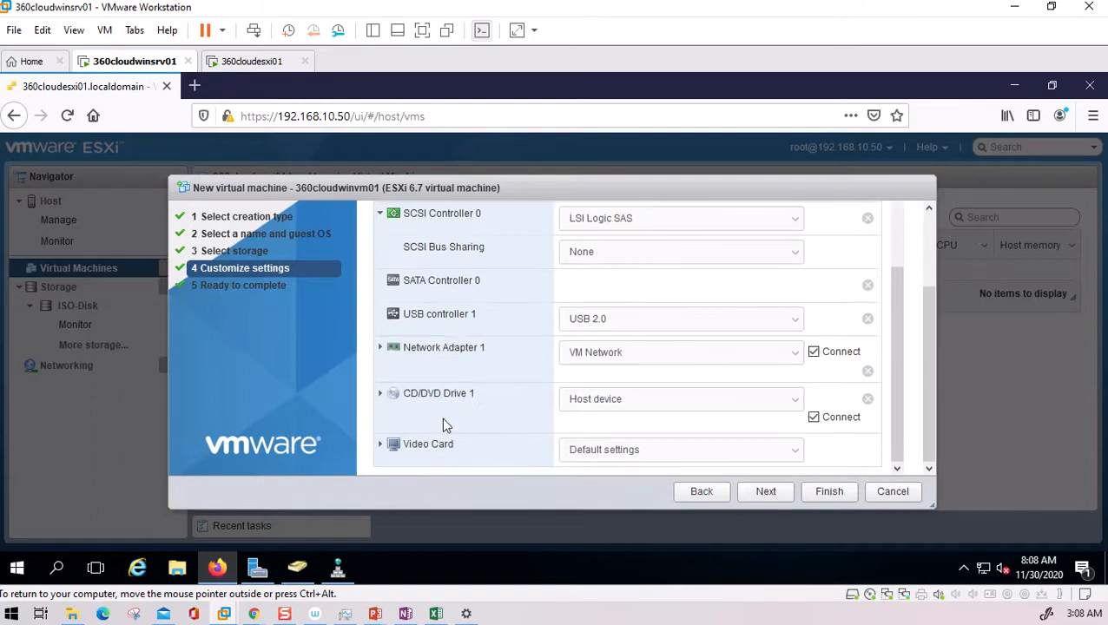
left_click(387, 396)
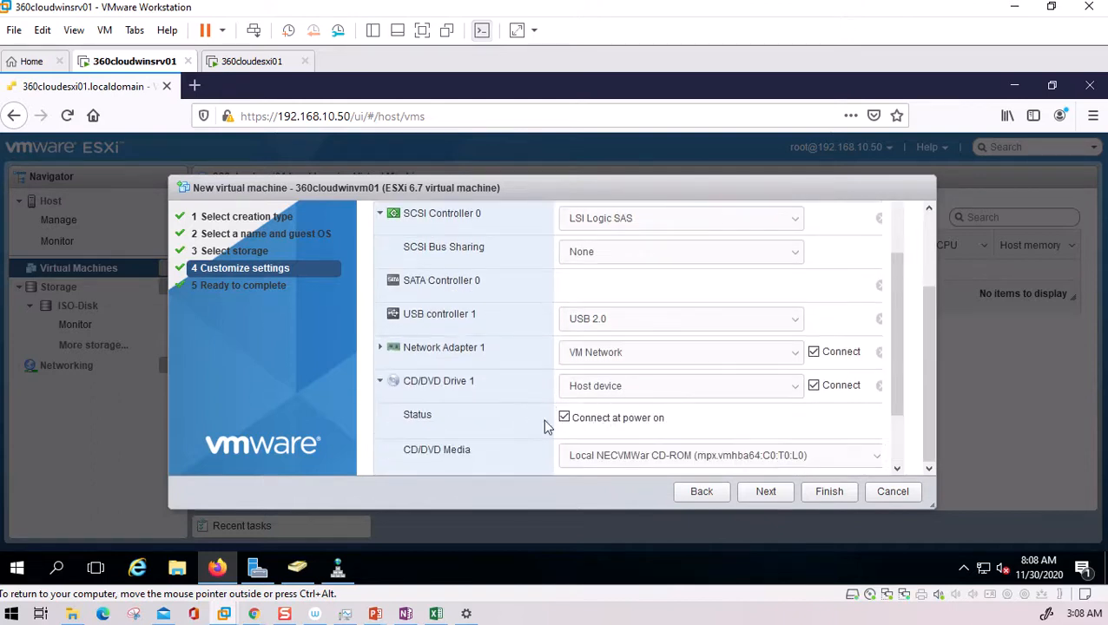
scroll(608, 399, "down", 1)
left_click(654, 314)
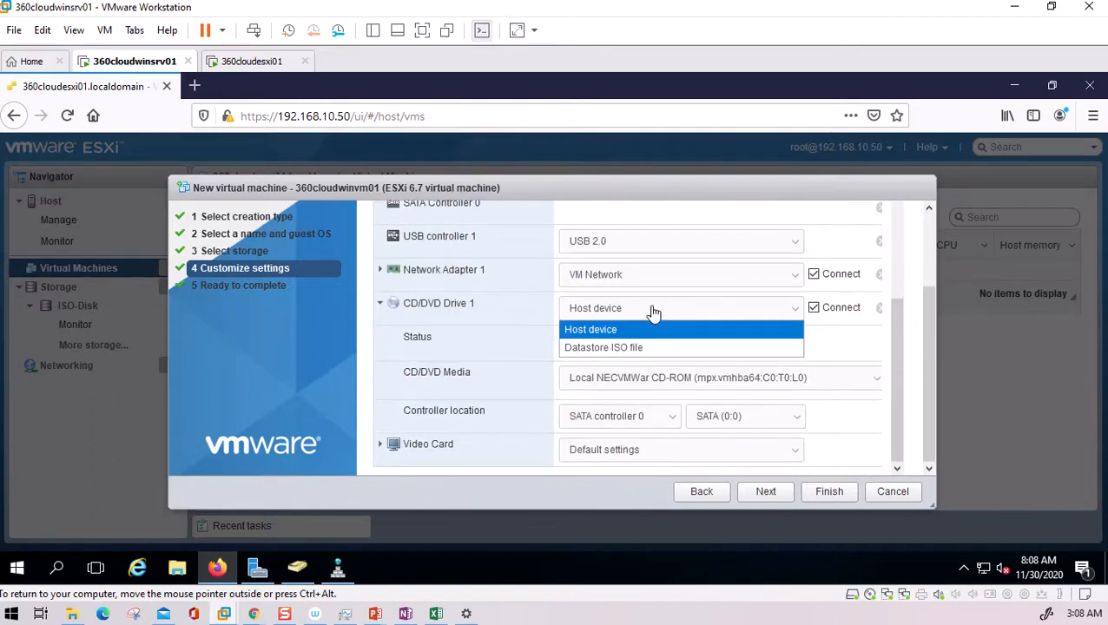
left_click(631, 349)
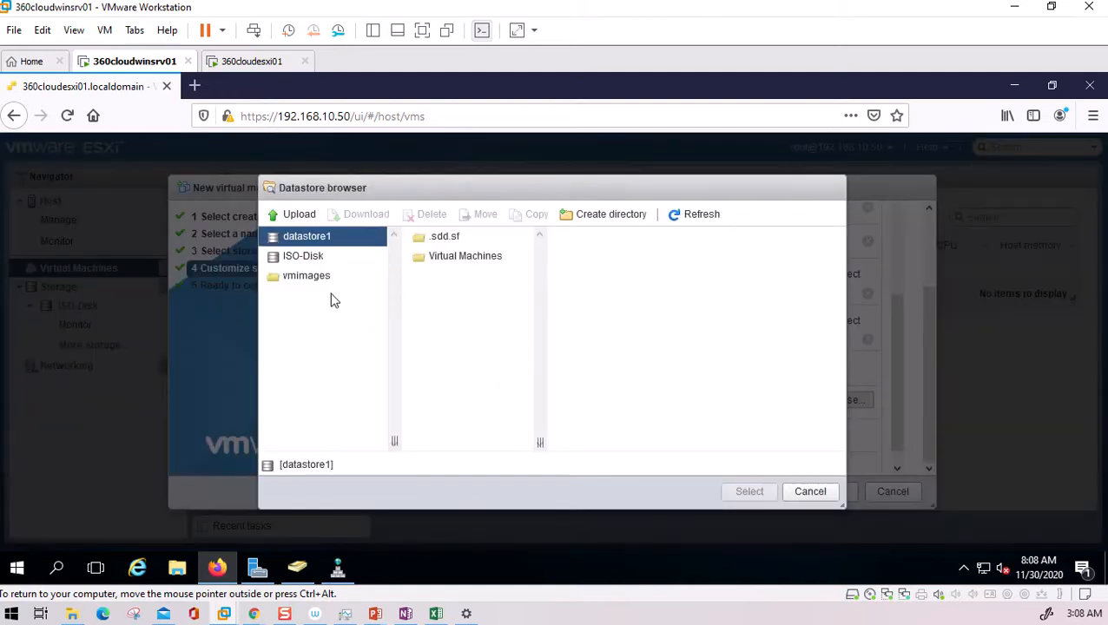
Step: Select the Windows_Server_2016_Datacenter_EVAL image from the ISO-Disk datastore as the CD/DVD media
left_click(303, 257)
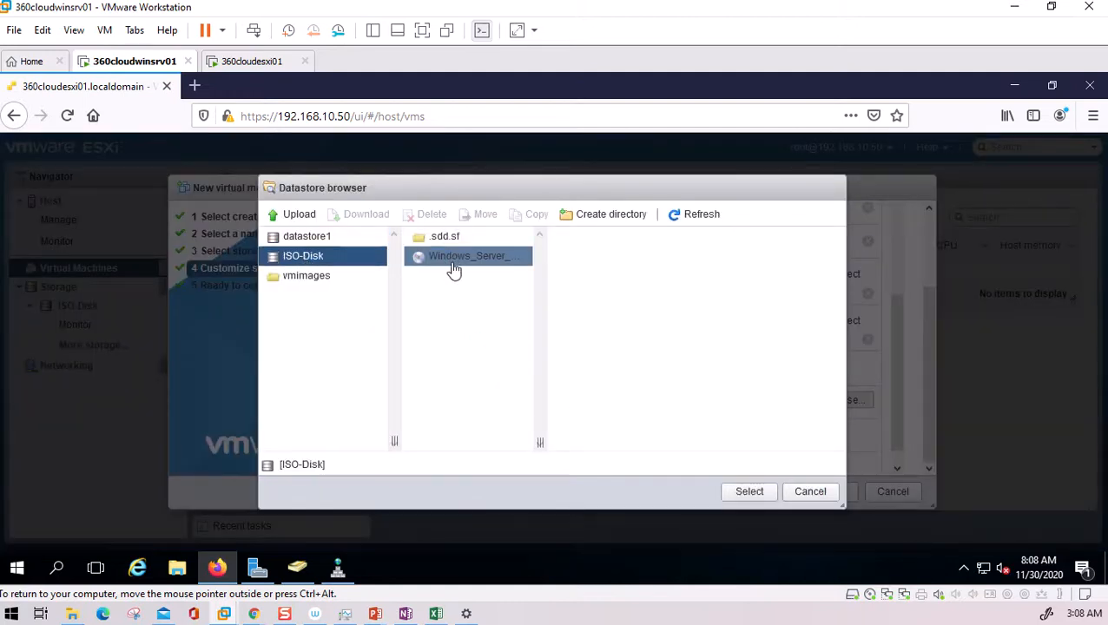
left_click(451, 259)
left_click(750, 493)
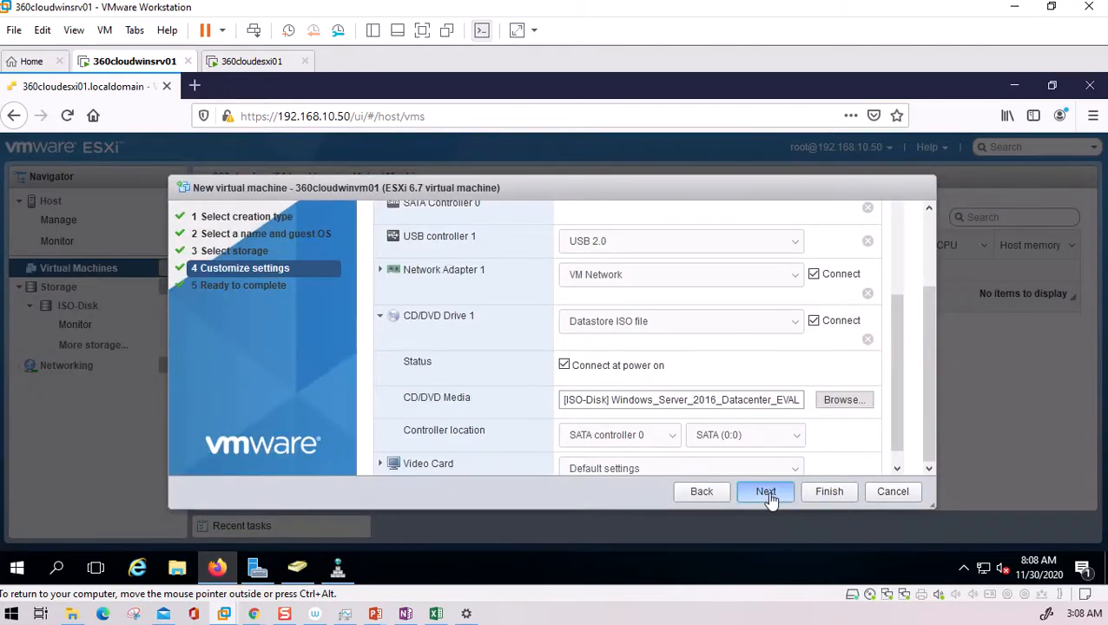
Step: Finish creating the virtual machine and power on 360cloudwinvm01
left_click(767, 492)
left_click(830, 493)
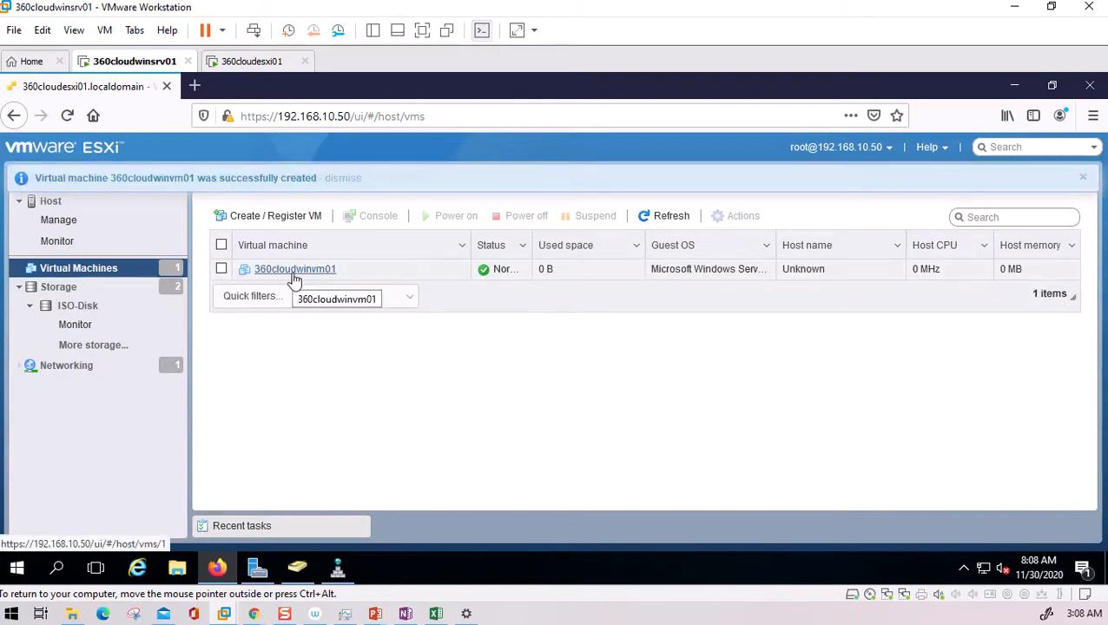
left_click(221, 269)
left_click(456, 216)
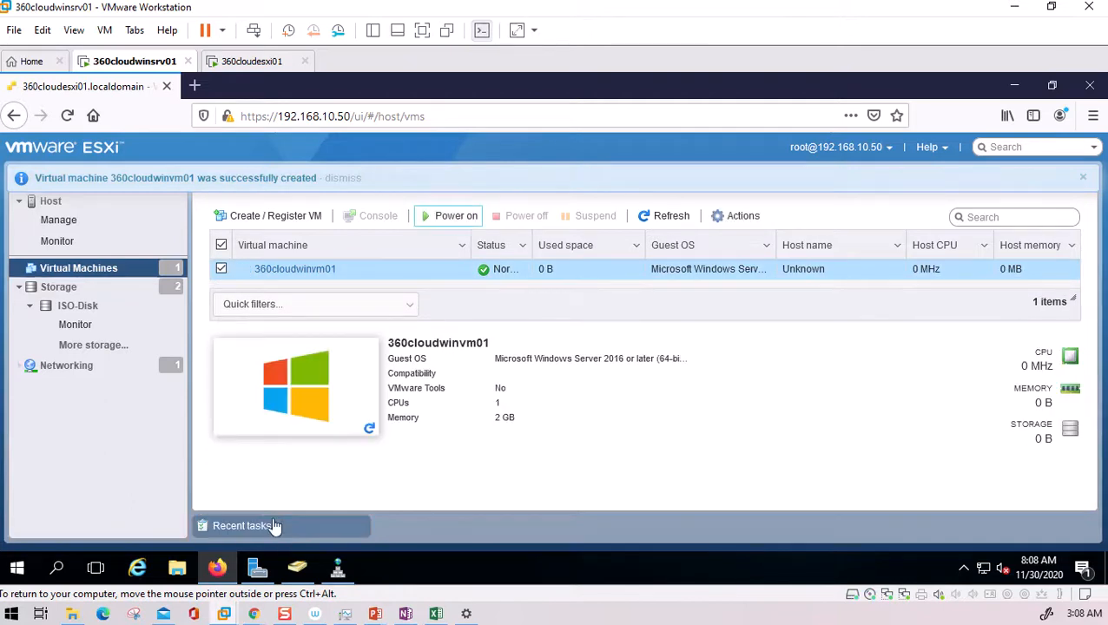
Step: Show the host's recent tasks and open the browser console of 360cloudwinvm01 to watch it boot
left_click(327, 531)
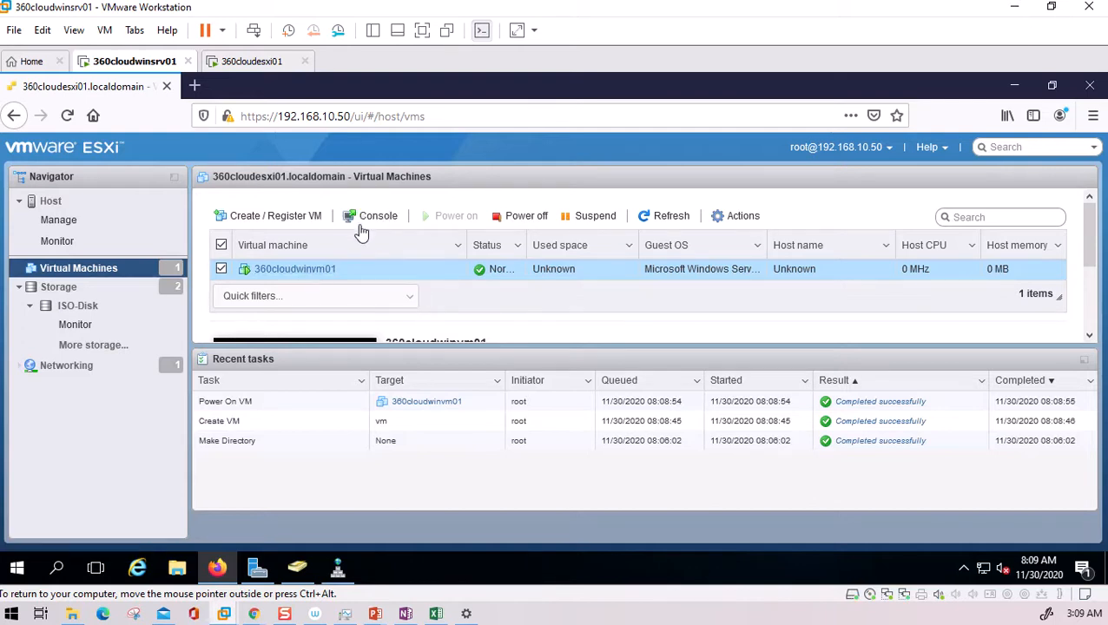
left_click(362, 222)
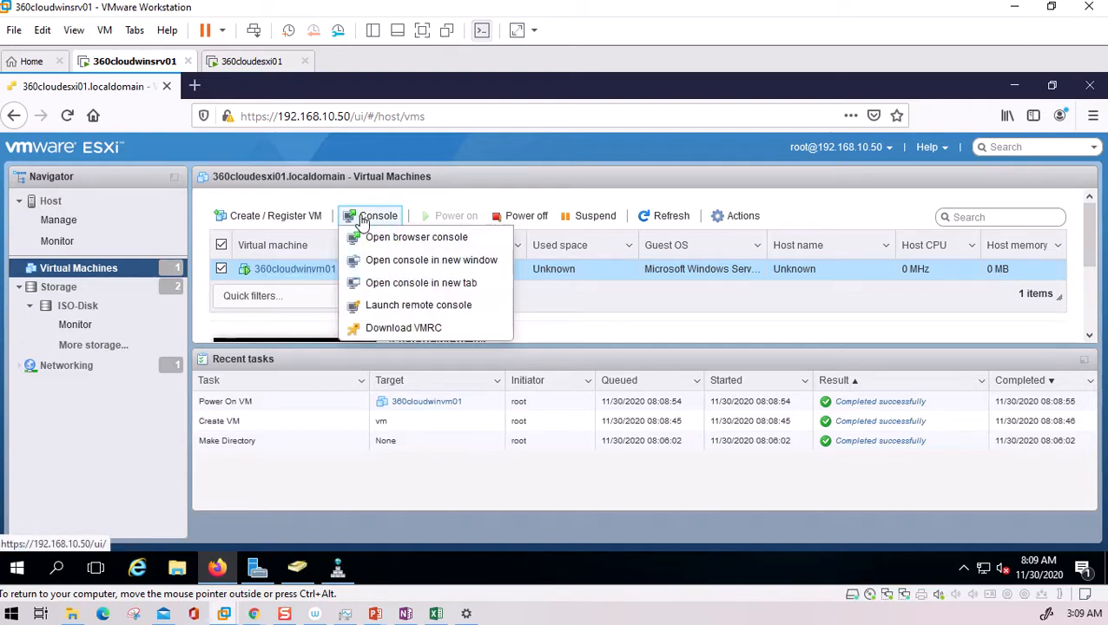
left_click(420, 253)
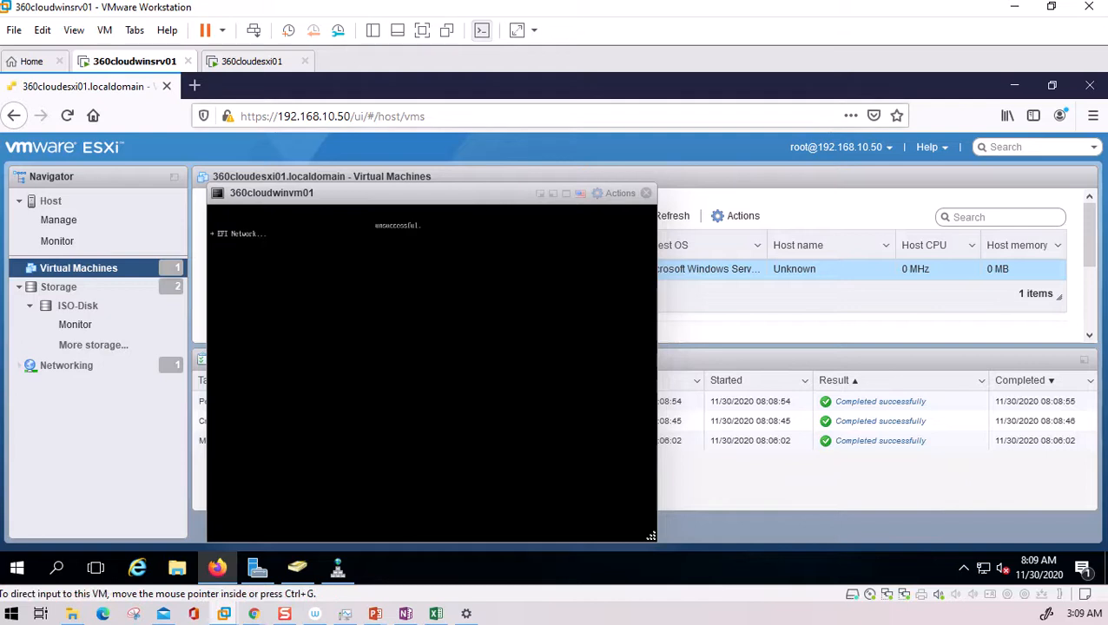
Step: Close the virtual machine's console and power off 360cloudwinvm01
left_click(644, 196)
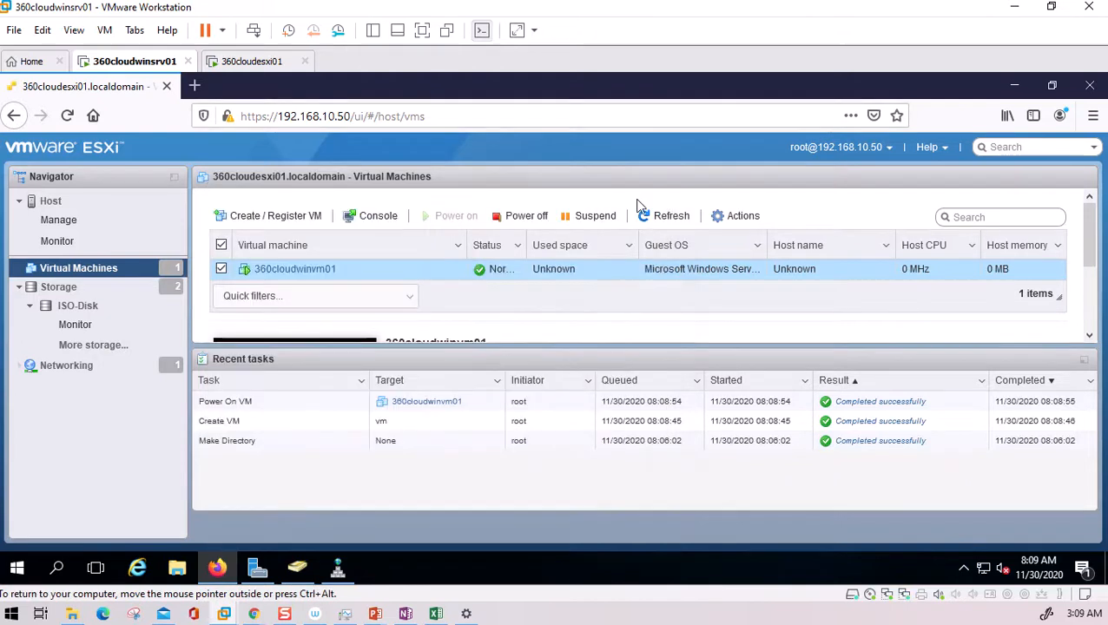
left_click(518, 219)
left_click(683, 410)
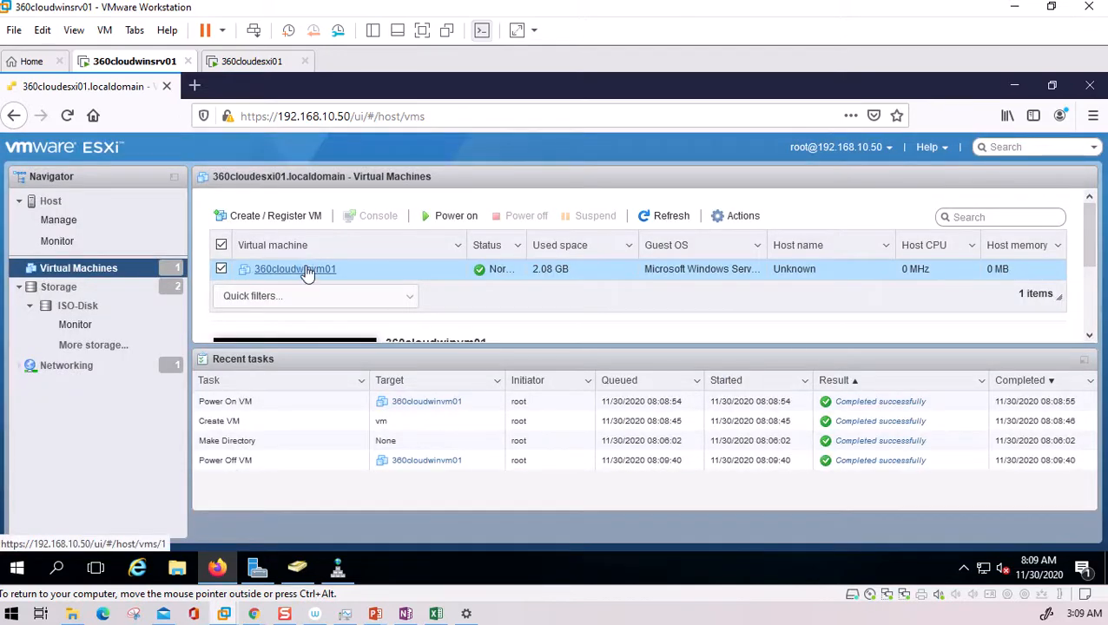
Step: Set the boot firmware of 360cloudwinvm01 to BIOS in its boot options and save the settings
right_click(307, 273)
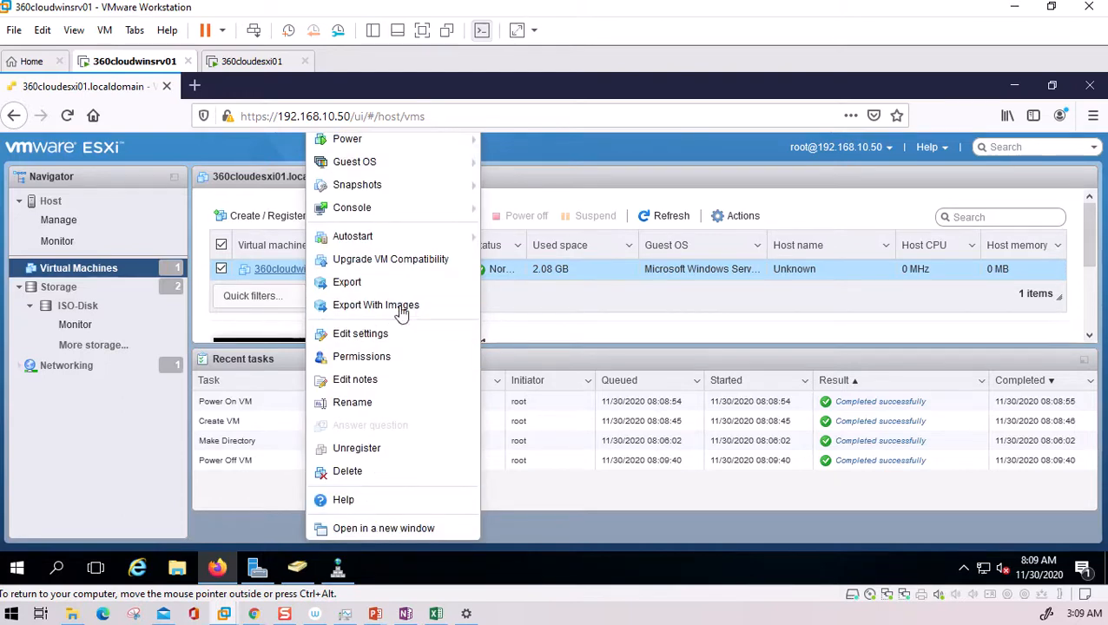
left_click(362, 337)
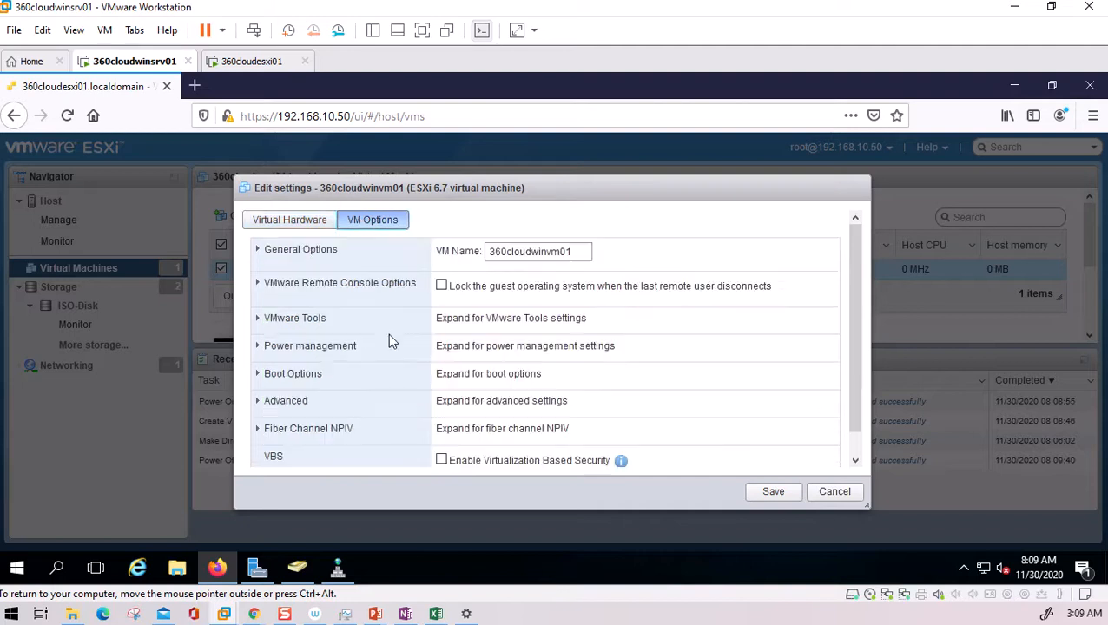
left_click(259, 374)
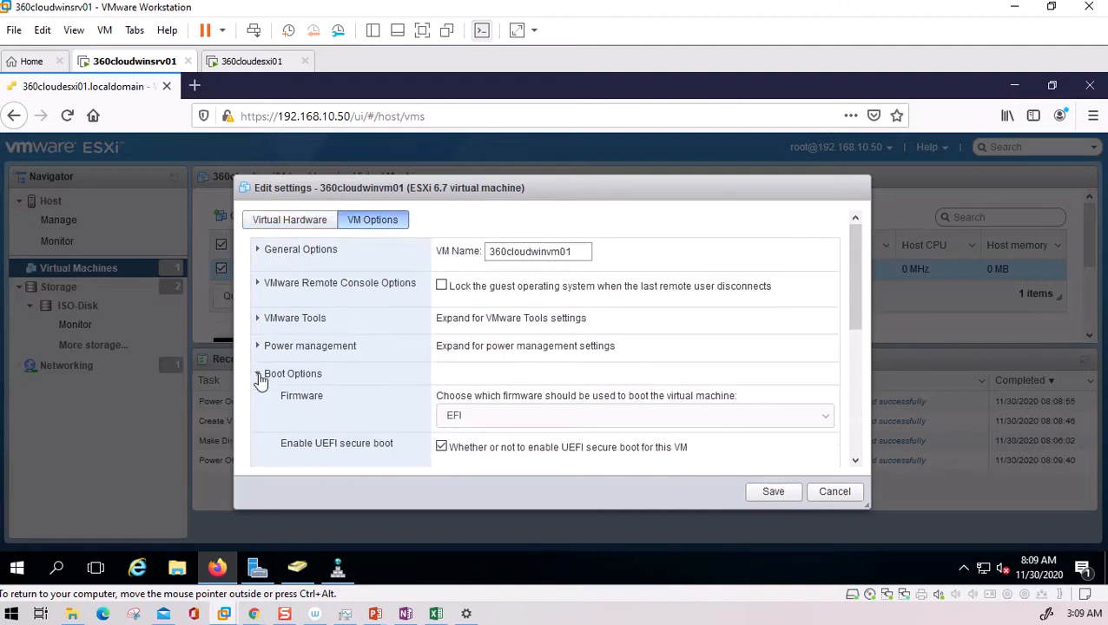
left_click(532, 417)
left_click(494, 440)
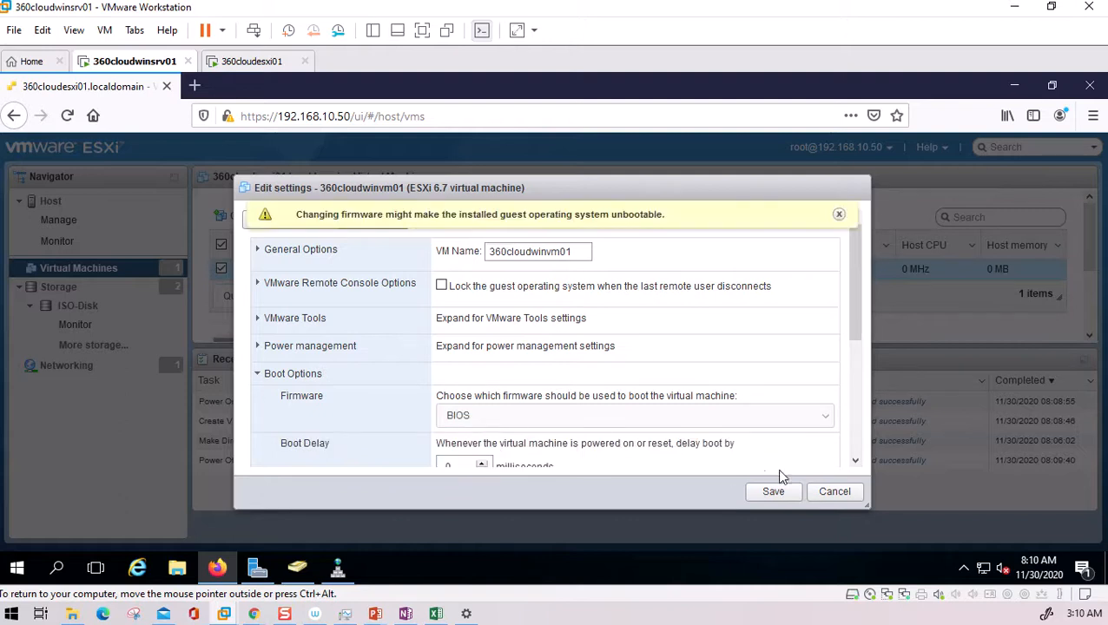
left_click(772, 493)
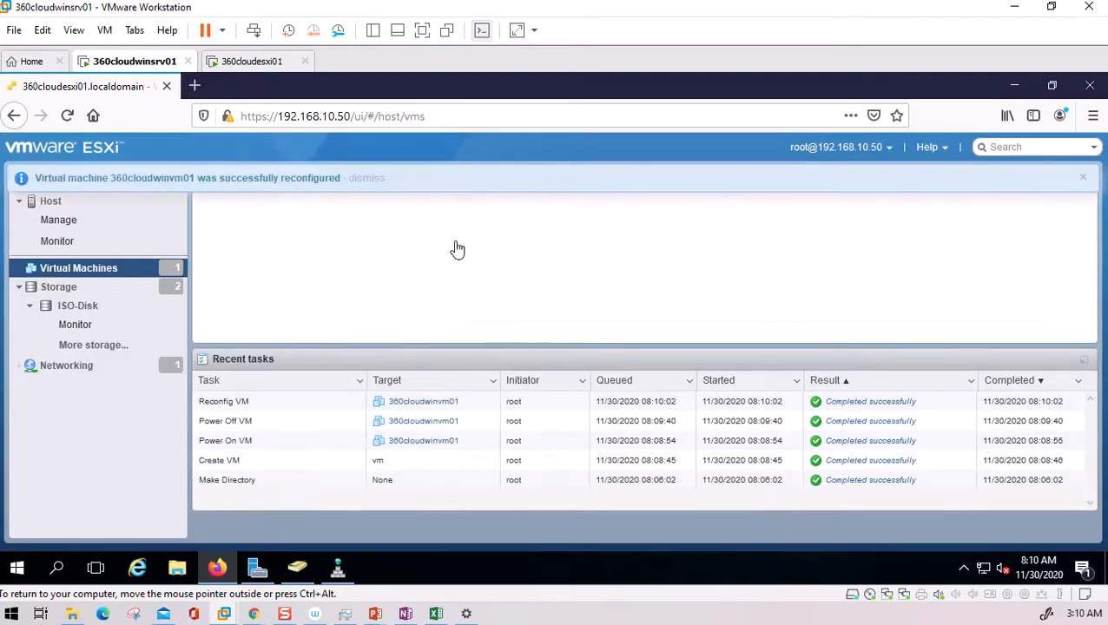
Step: Power 360cloudwinvm01 back on and open its browser console, with the Workstation guest display in full screen
left_click(451, 221)
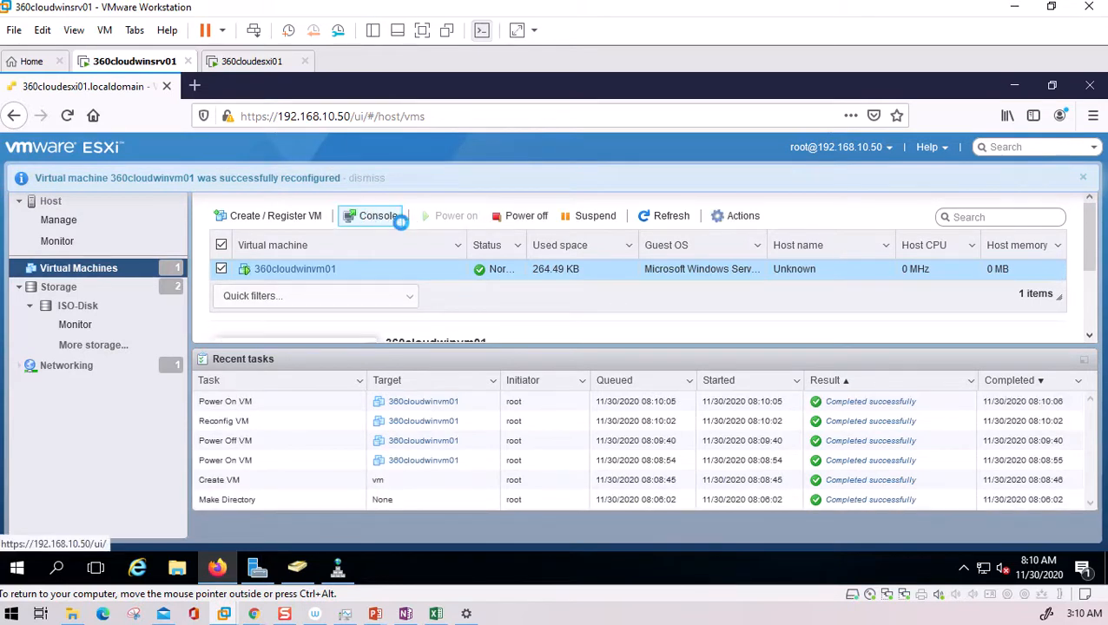
left_click(395, 224)
left_click(399, 238)
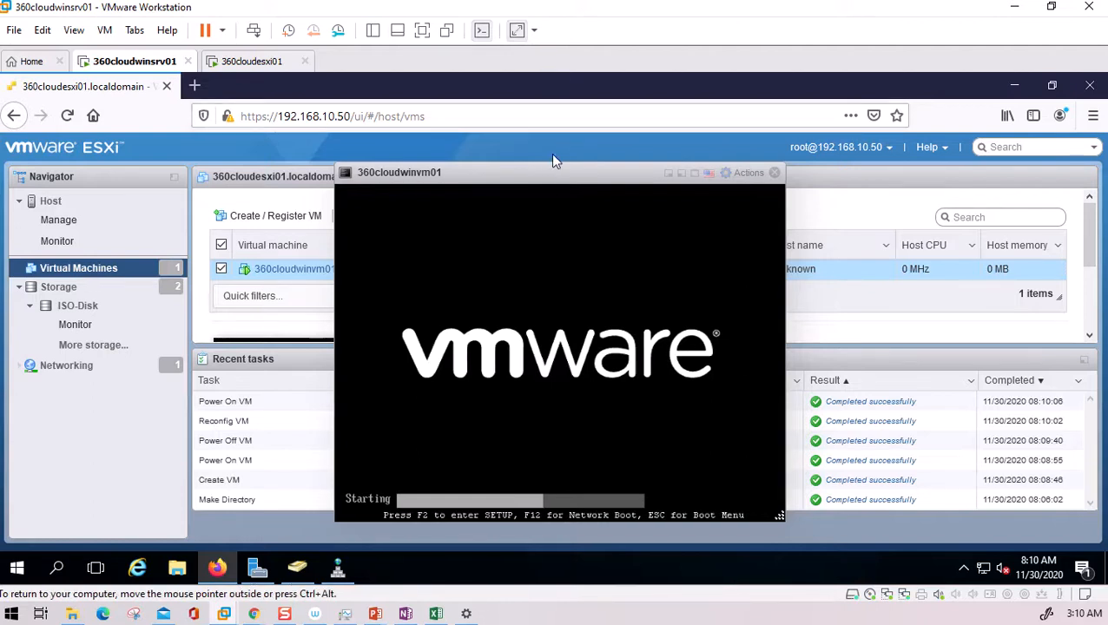
left_click(423, 33)
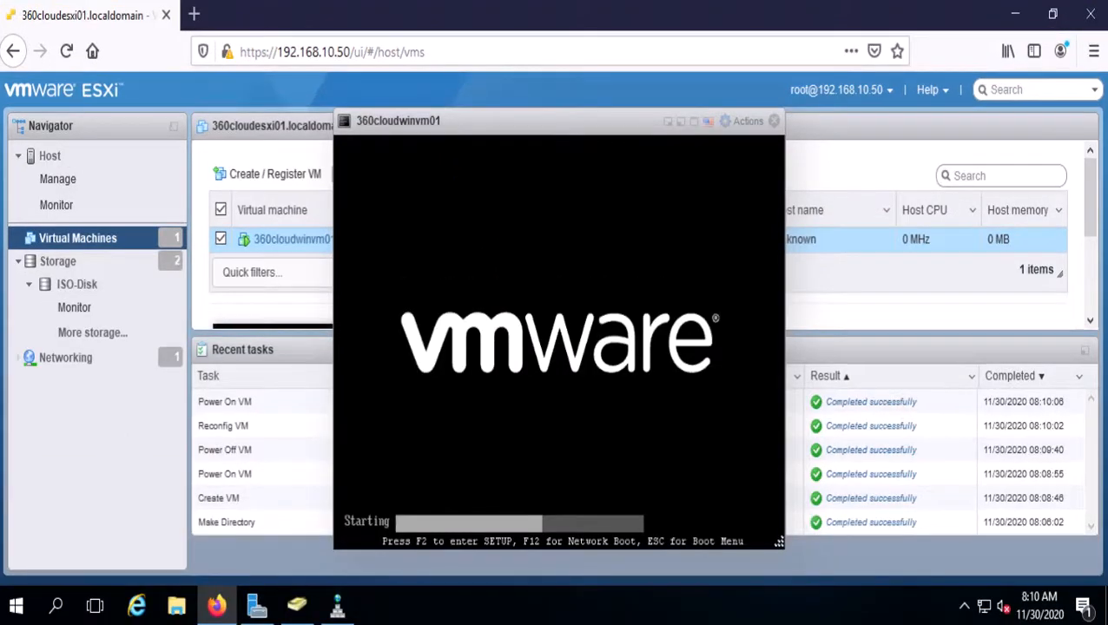